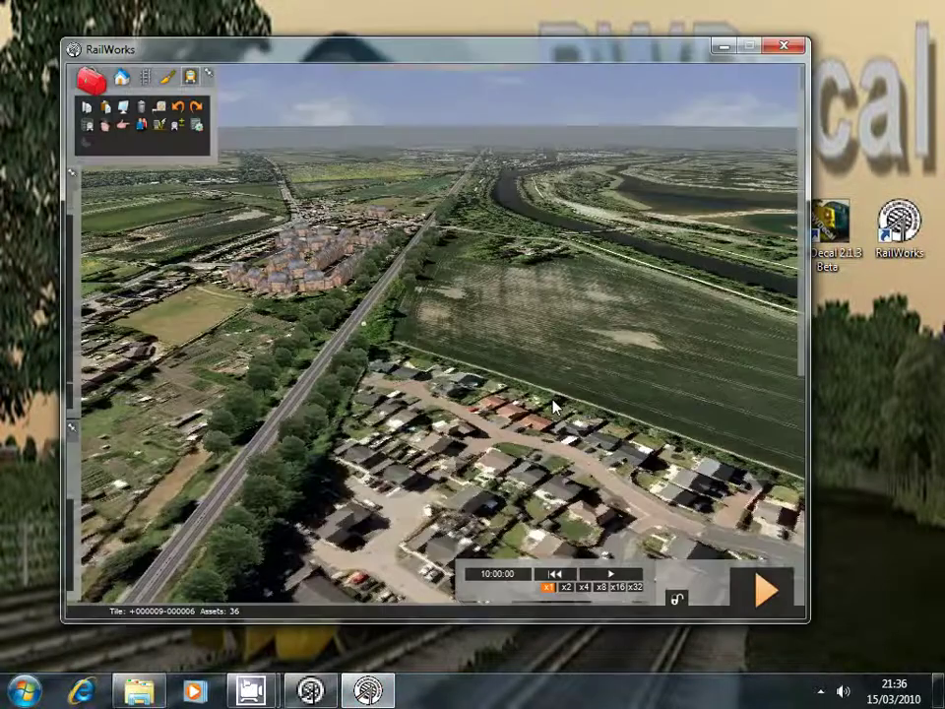
- Examine the aerial-image decals along the railway line beside the housing estates, fields and river
right_click(553, 406)
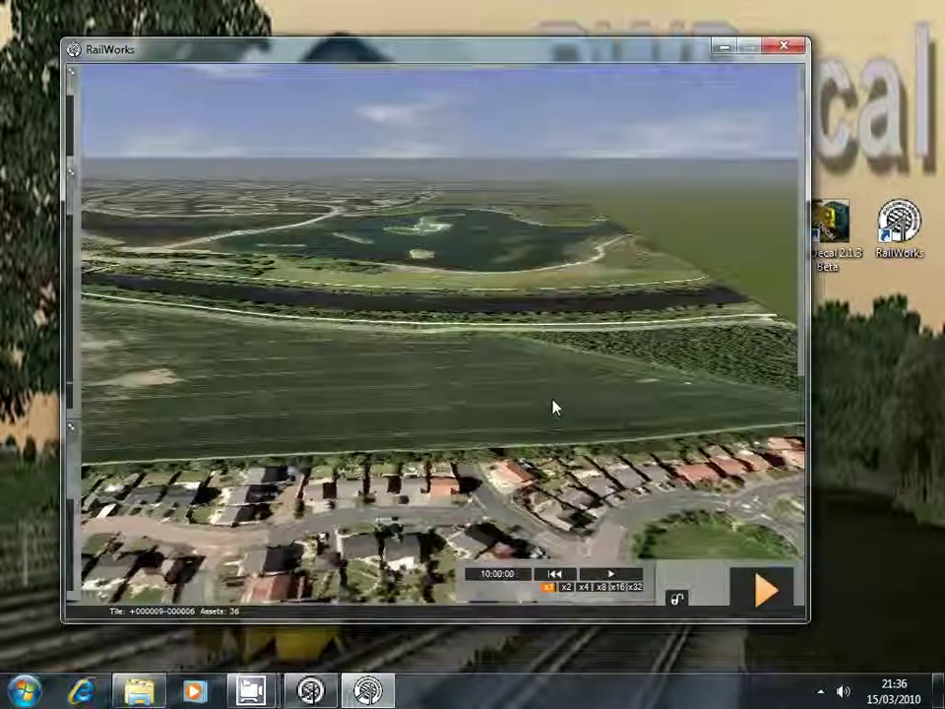
key("Down")
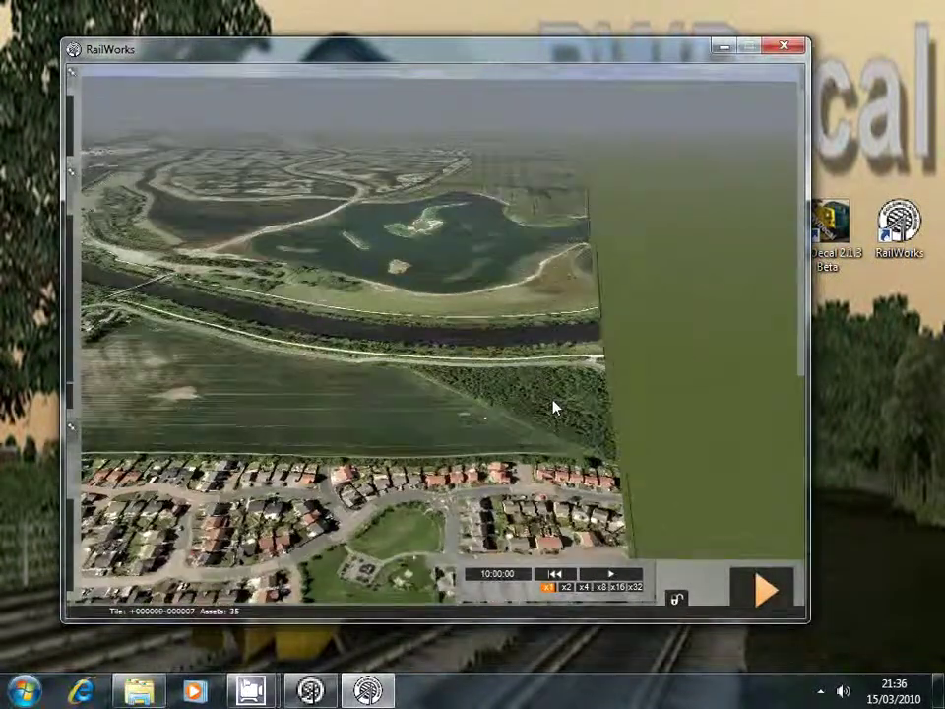
right_click(552, 407)
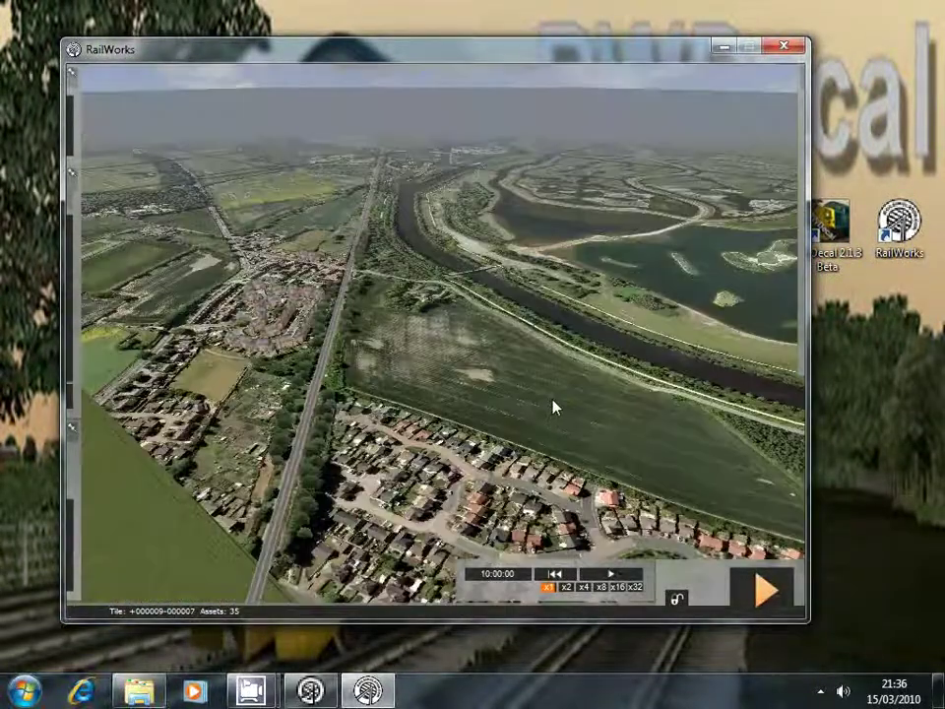
right_click(553, 407)
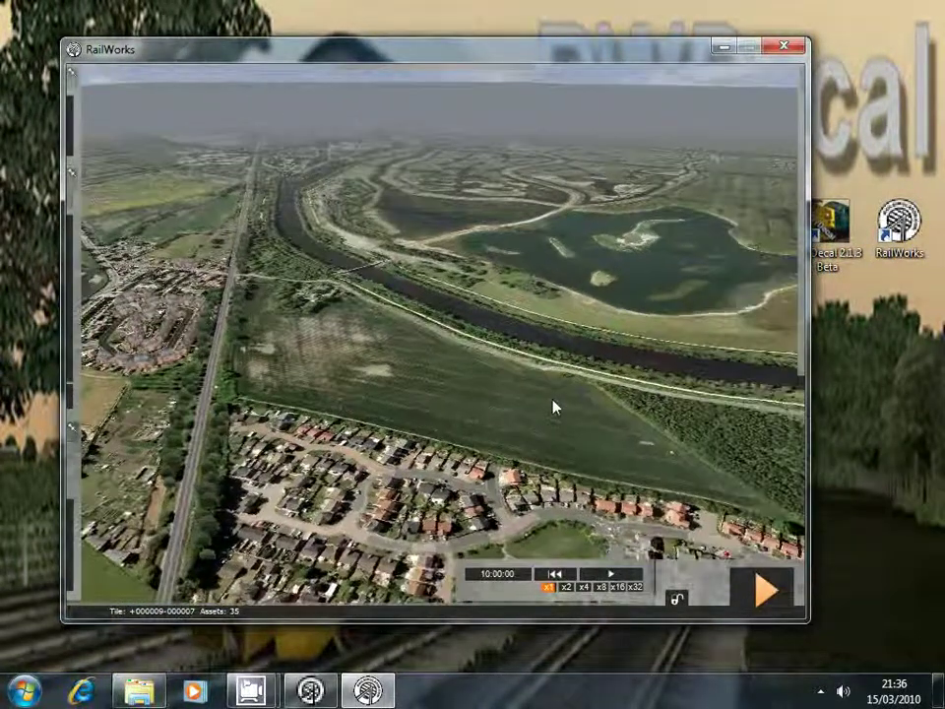
key("Up")
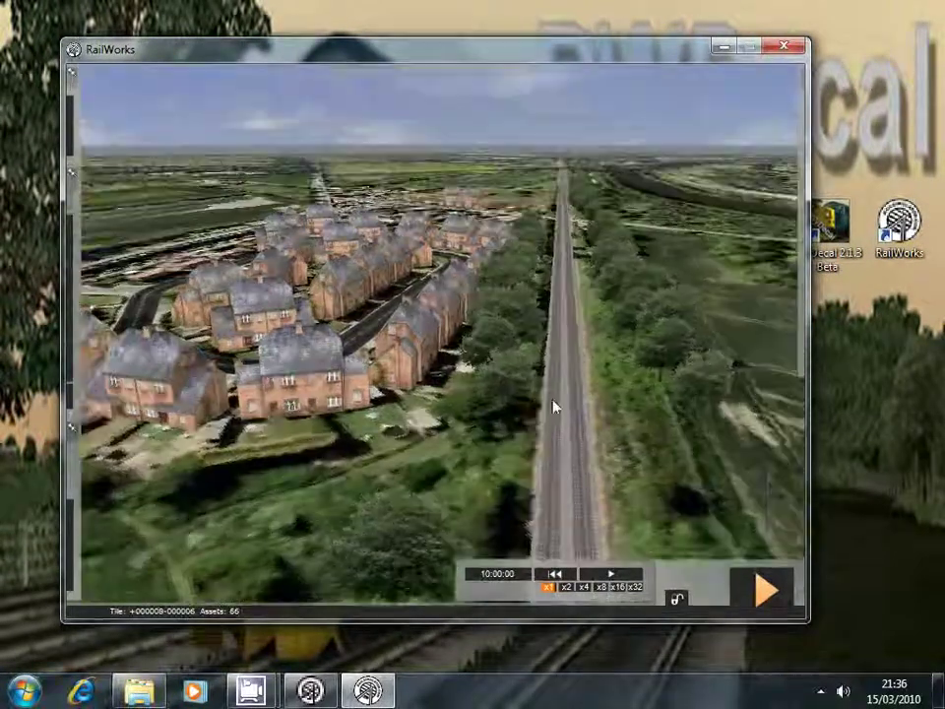
right_click(552, 407)
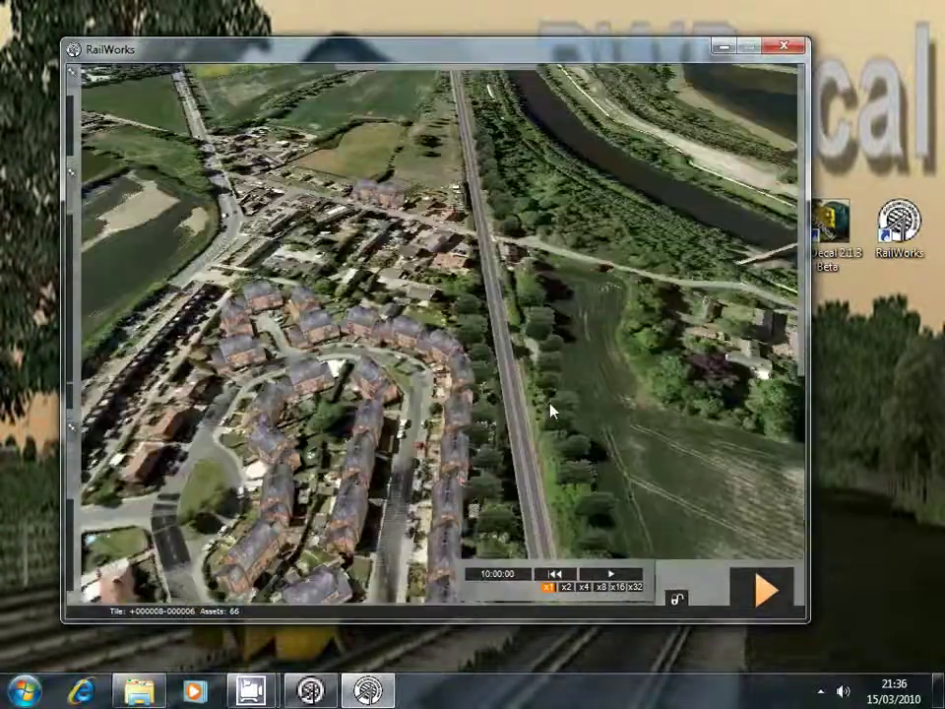
right_click(552, 406)
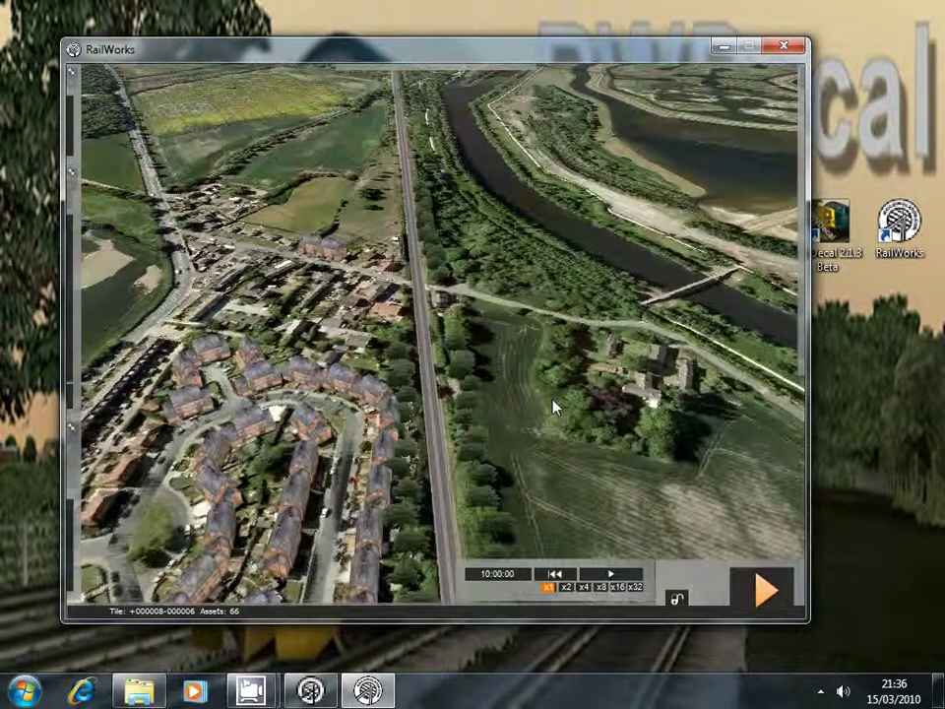
key("Up")
key("Up")
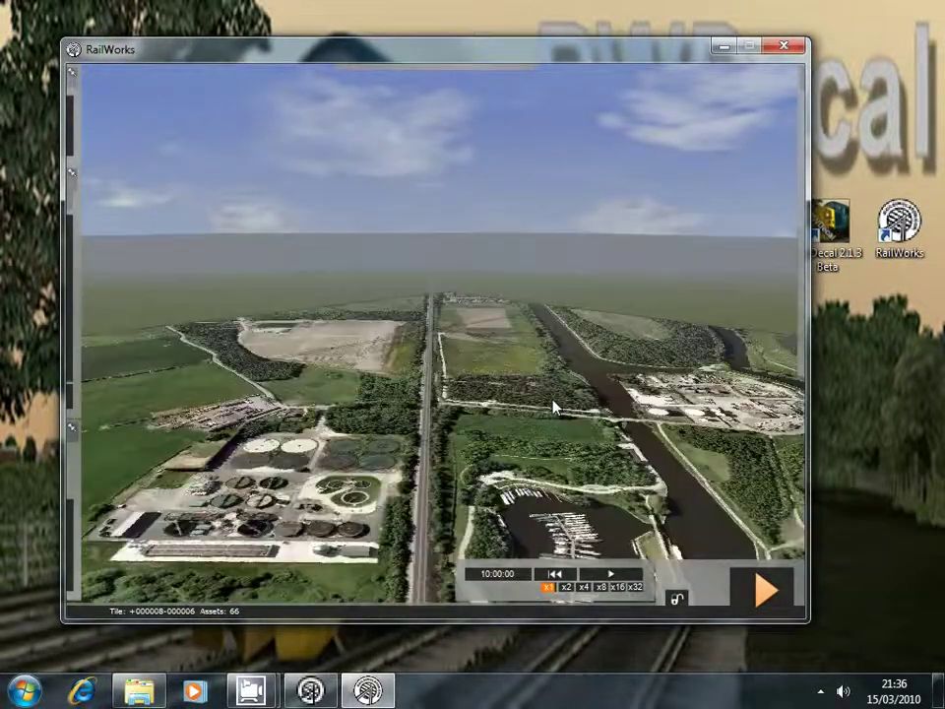
- Inspect the terrain decals further along the line, around the marina, woodland, farmland and treatment works
right_click(552, 407)
key("Up")
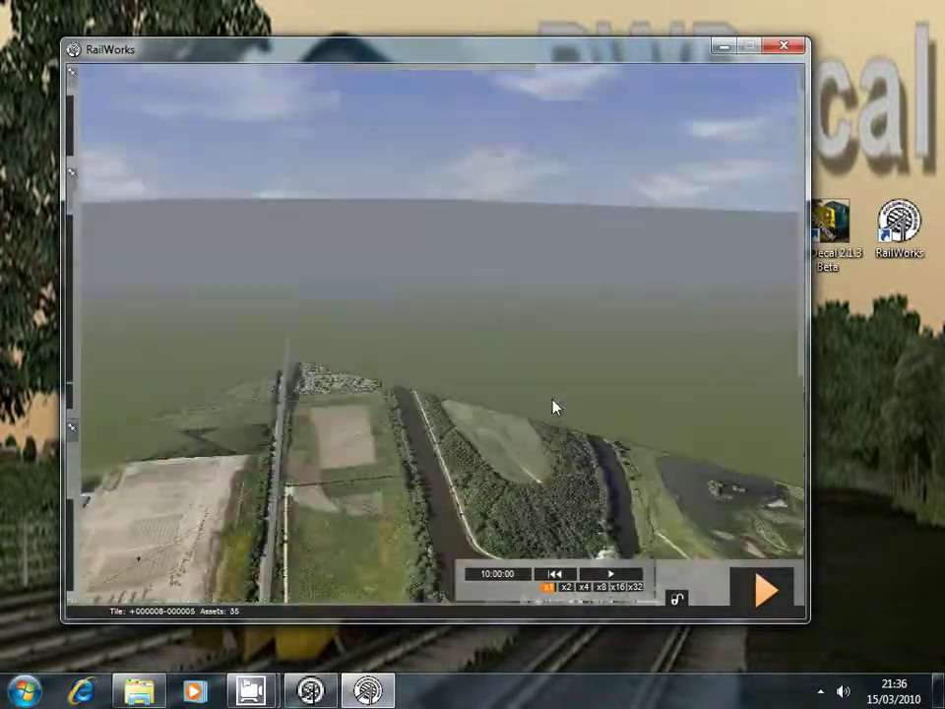
right_click(552, 406)
scroll(552, 406, "down", 5)
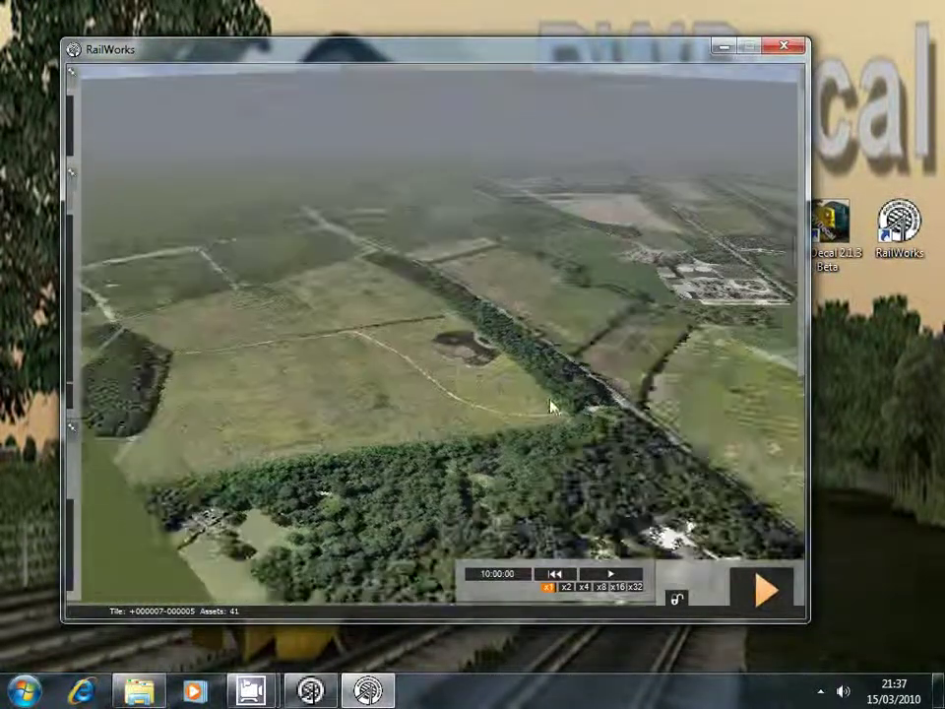
right_click(552, 407)
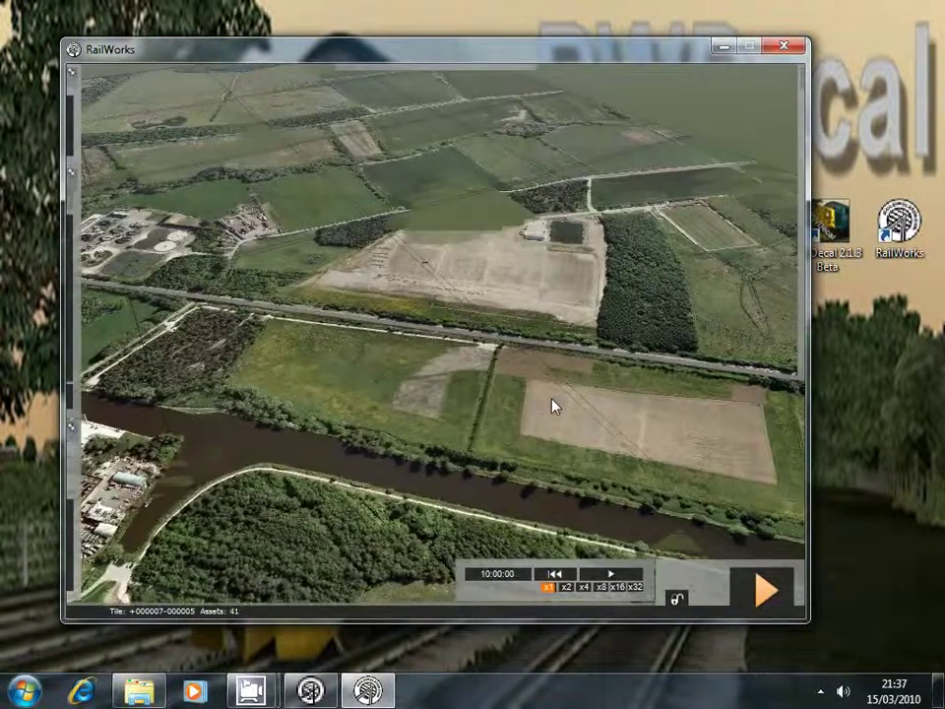
right_click(552, 407)
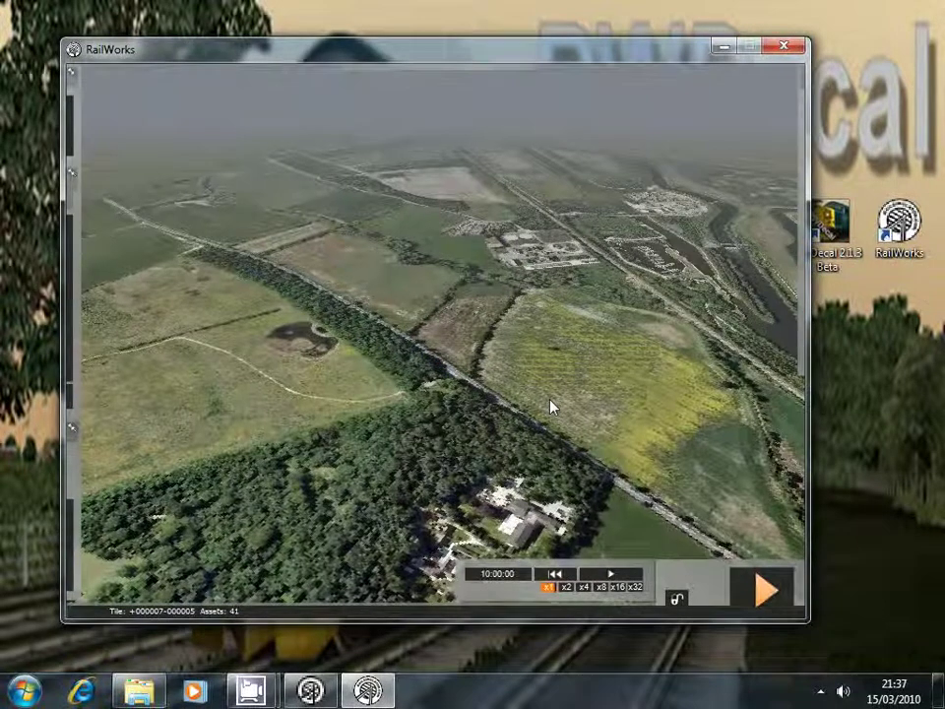
right_click(551, 400)
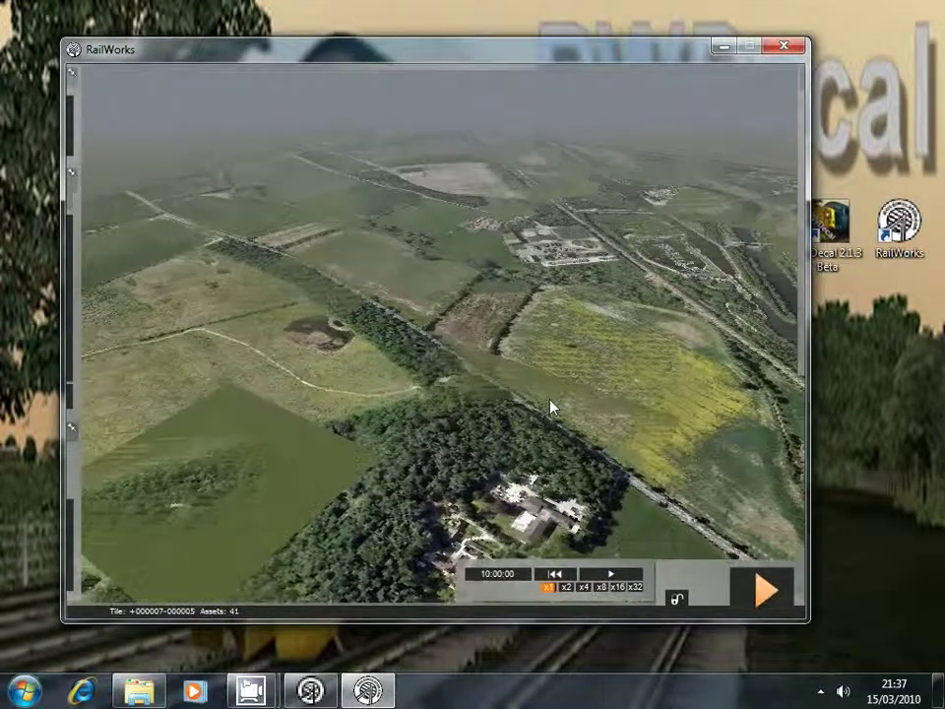
right_click(551, 400)
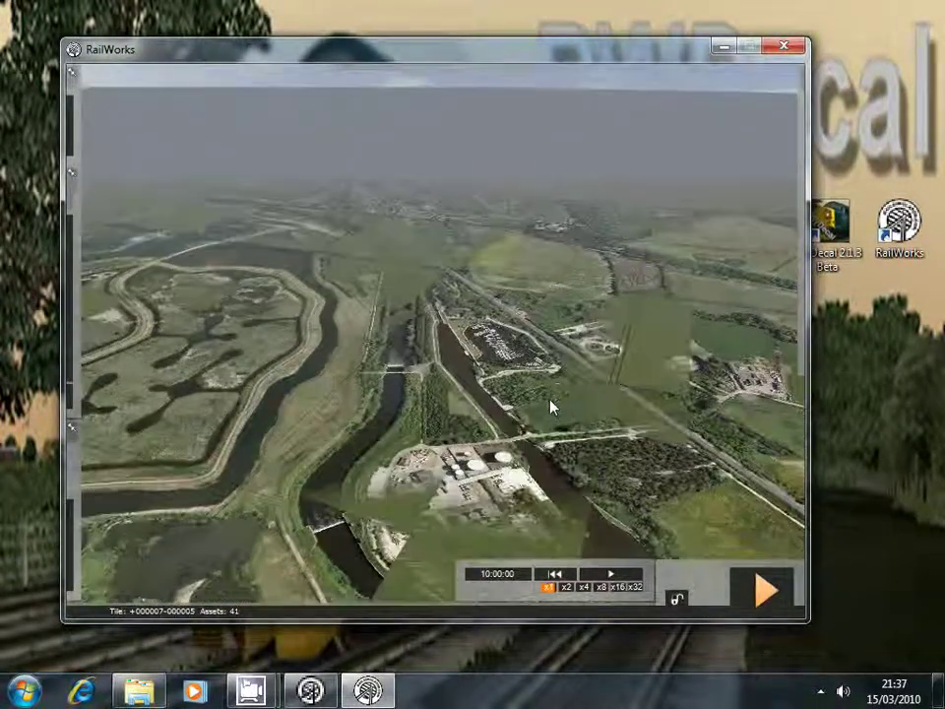
right_click(551, 406)
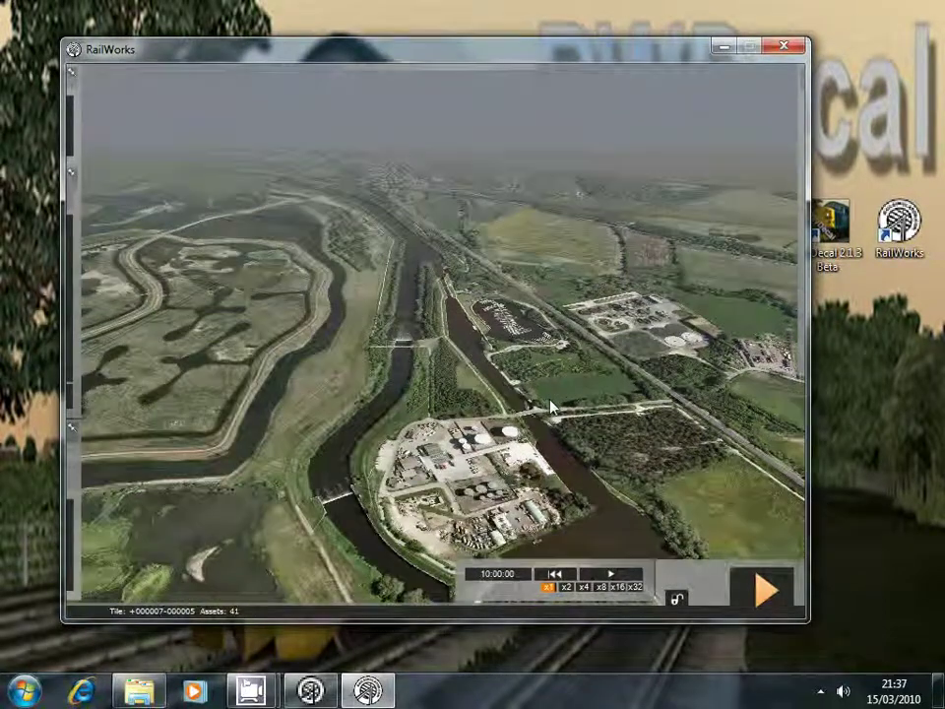
key("Right")
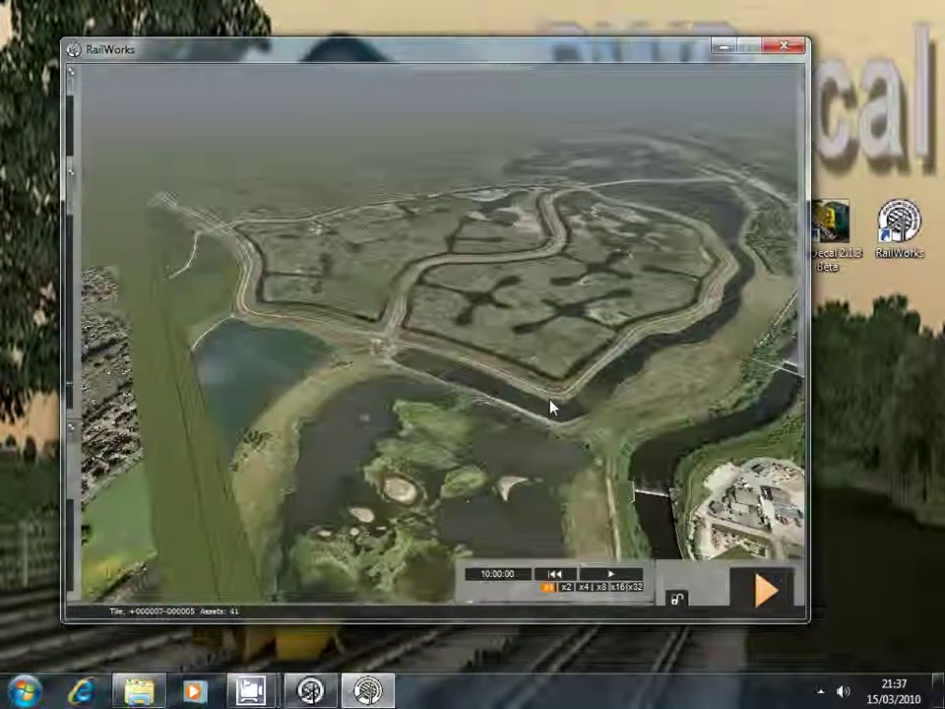
right_click(551, 406)
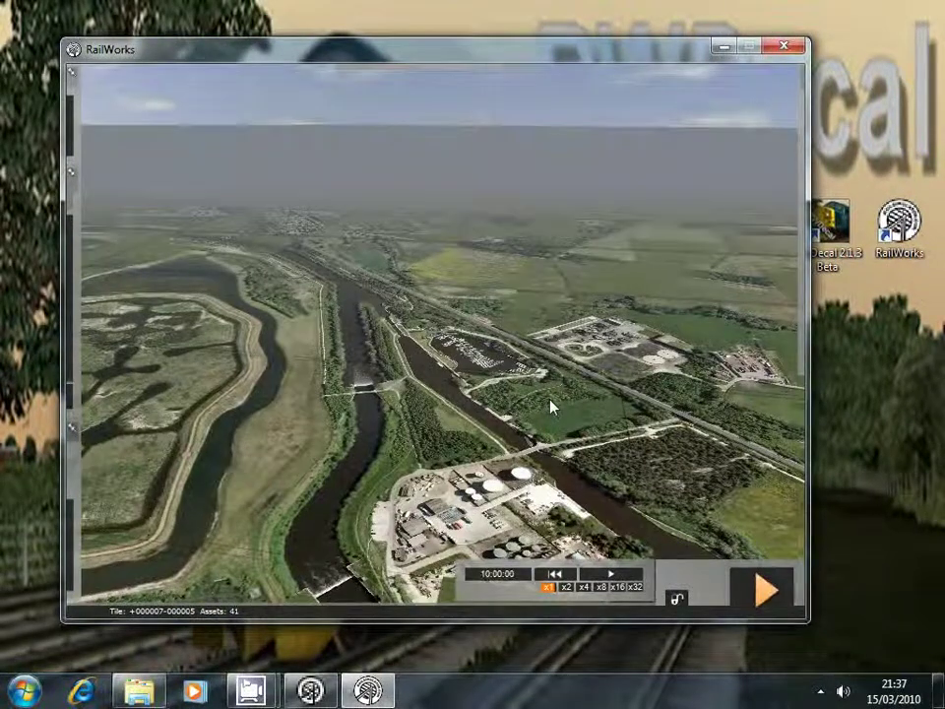
right_click(550, 407)
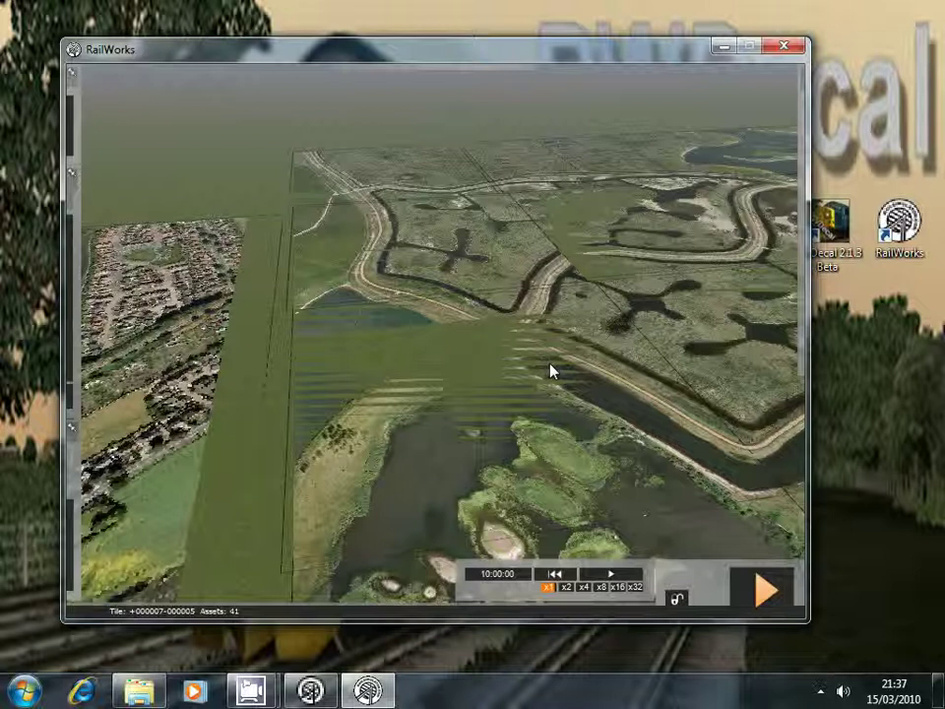
- Survey the decal coverage over the wetlands, river channels and riverside industrial site, including the edges of the covered tiles
left_click_drag(551, 366, 398, 419)
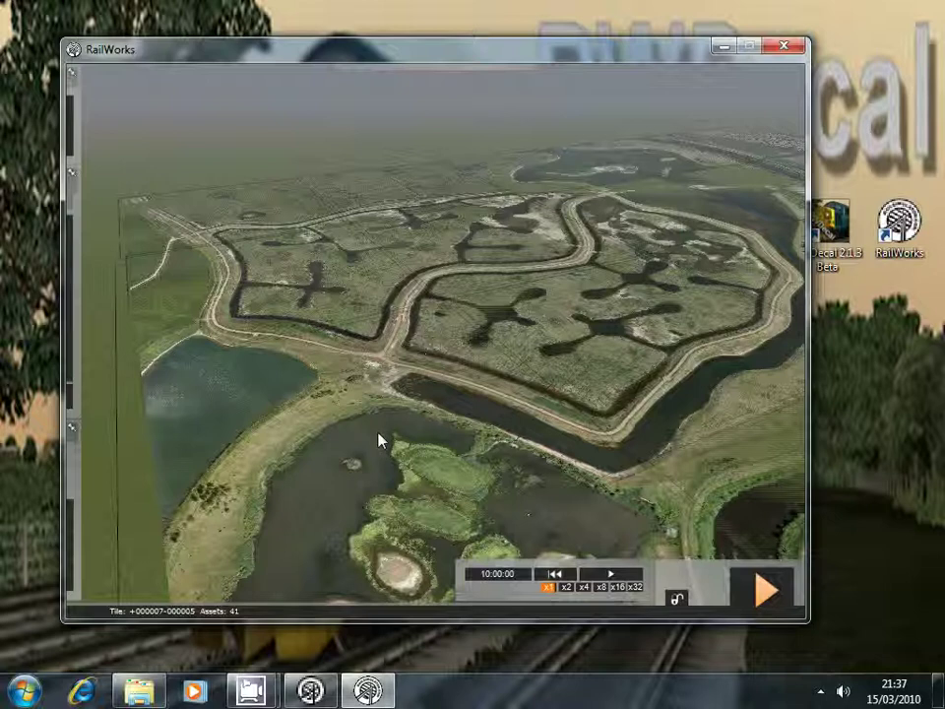
key("Right")
key("Right")
key("Right")
key("Right")
key("Right")
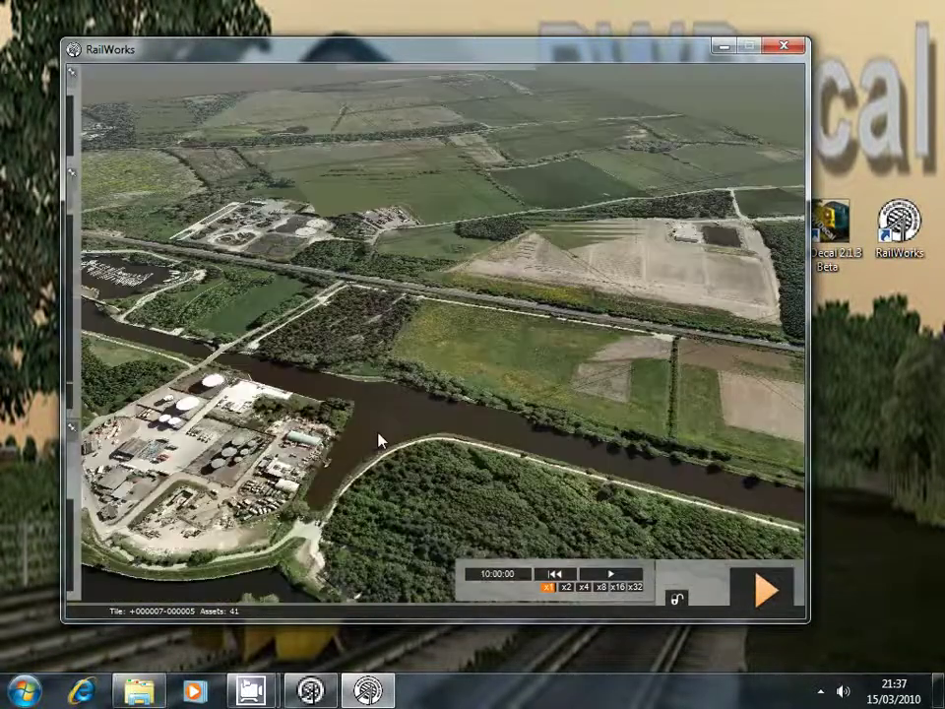
key("Left")
key("Left")
key("Left")
key("Left")
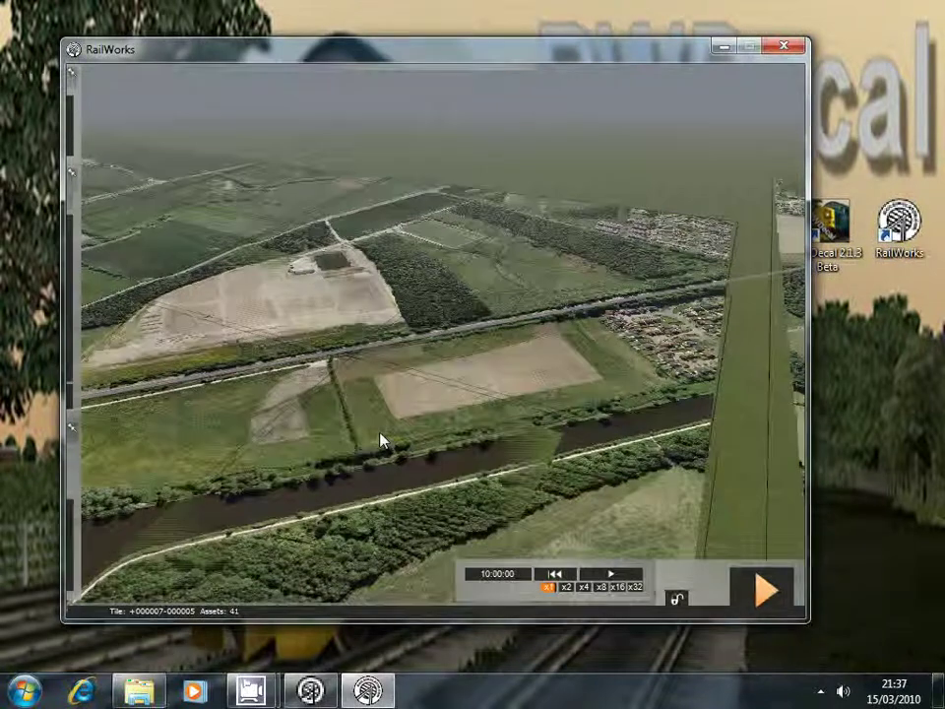
key("Left")
key("Left")
key("Left")
key("Left")
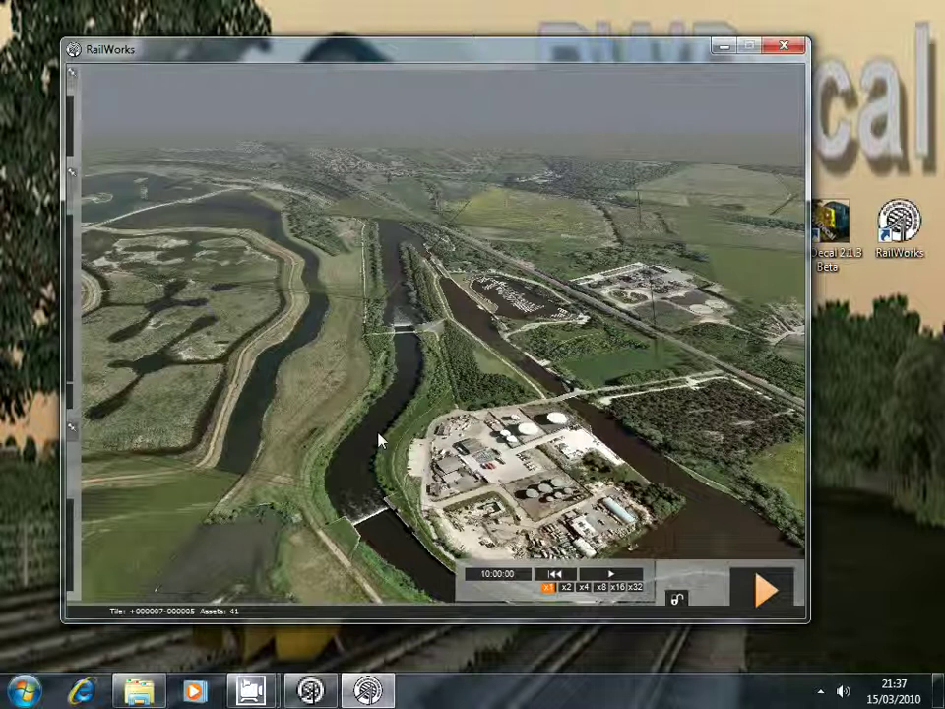
key("Left")
key("Left")
key("Left")
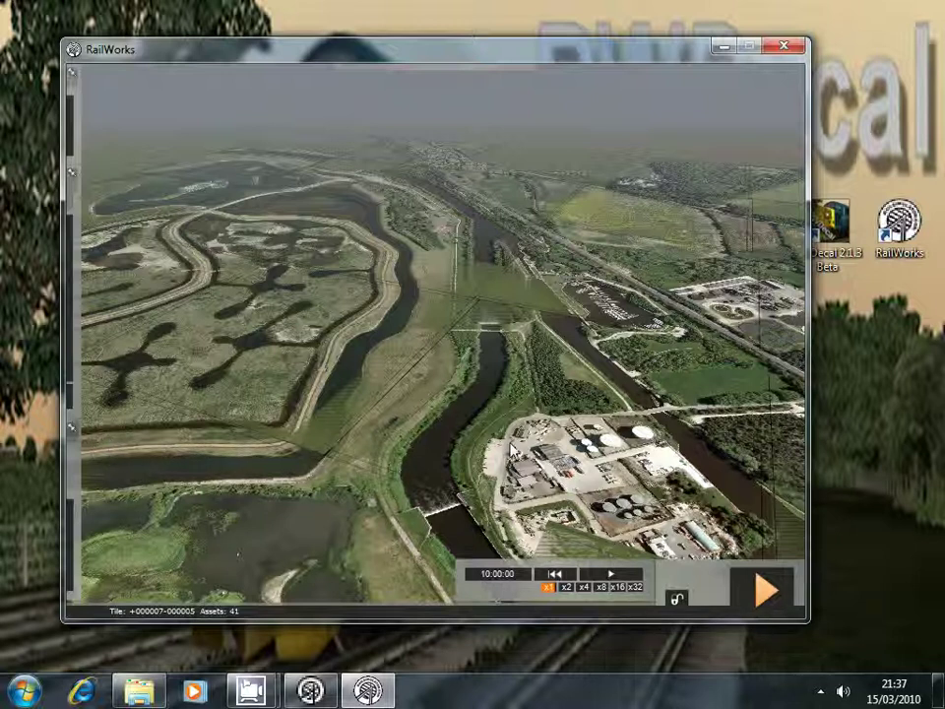
- Exit RailWorks without saving changes to the current scenario
left_click(783, 49)
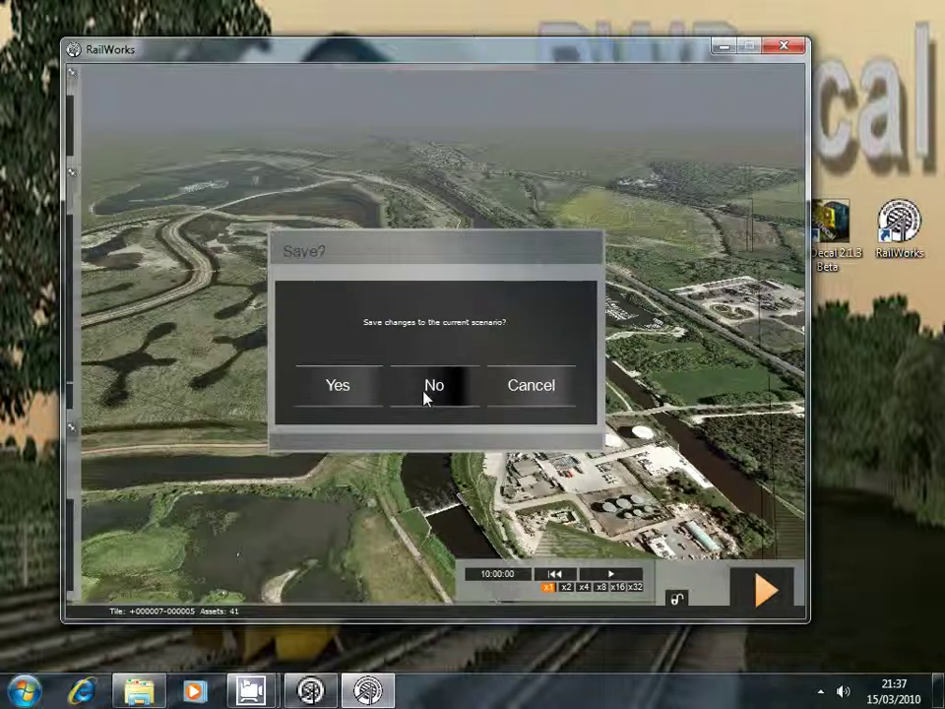
left_click(425, 392)
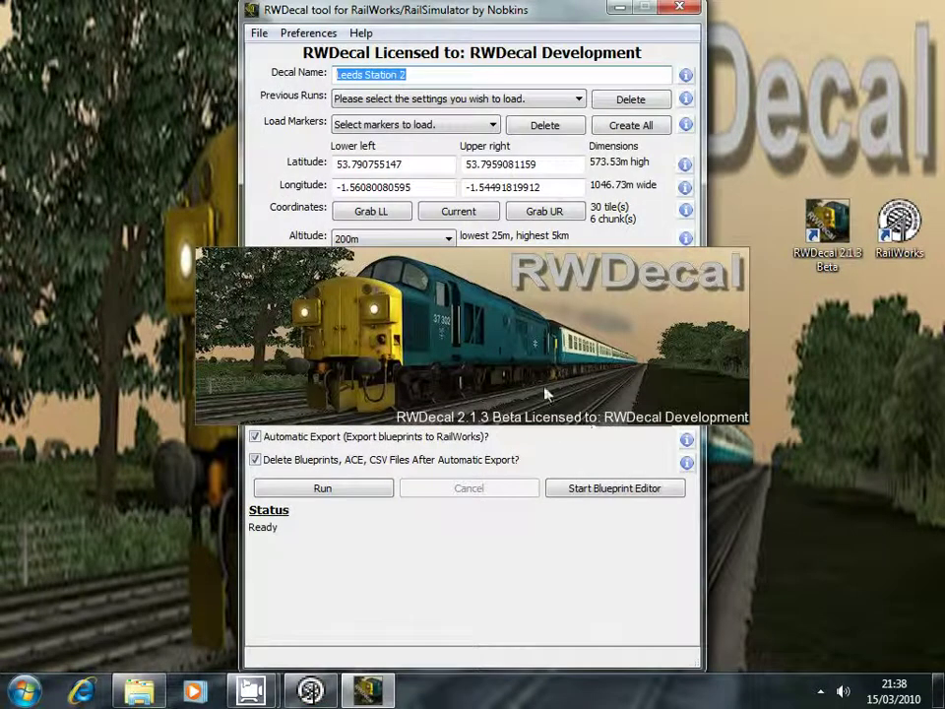
- In RWDecal, start the Remove Decals operation and choose RWDecal Test Route as the route to clean up
left_click(264, 35)
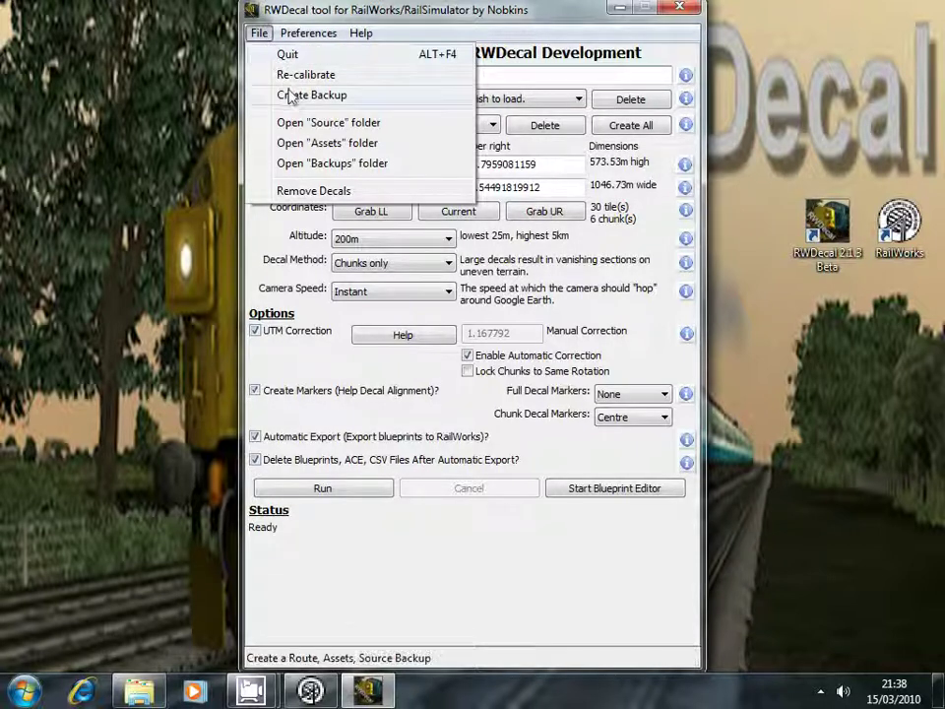
left_click(306, 193)
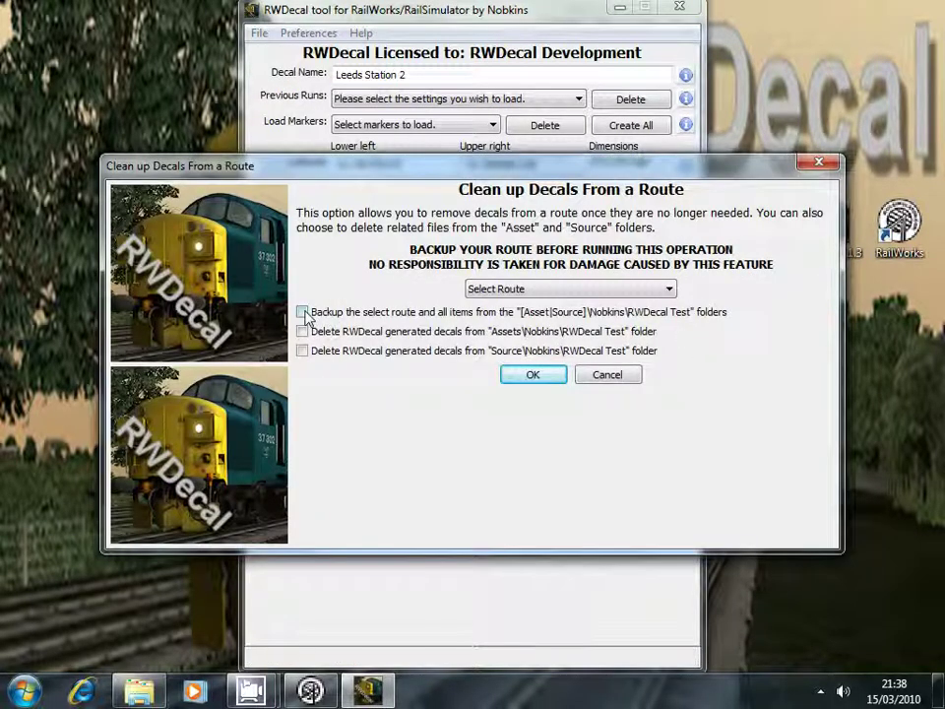
left_click(637, 291)
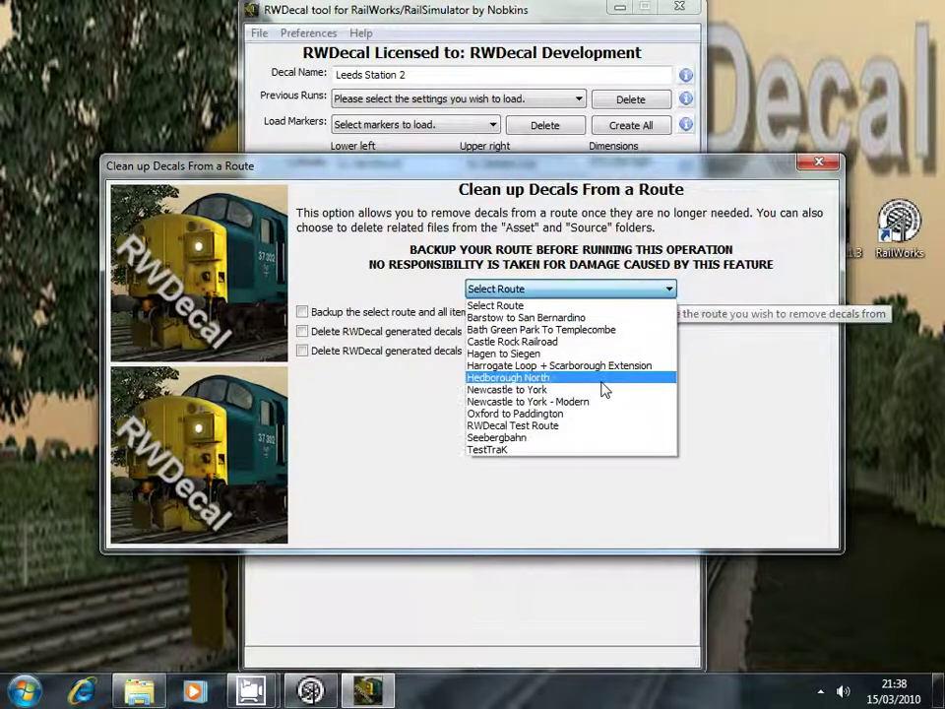
left_click(542, 429)
- Enable the route and folder backup, plus deletion of RWDecal generated decals from both the Assets and Source RWDecal Test folders
left_click(302, 312)
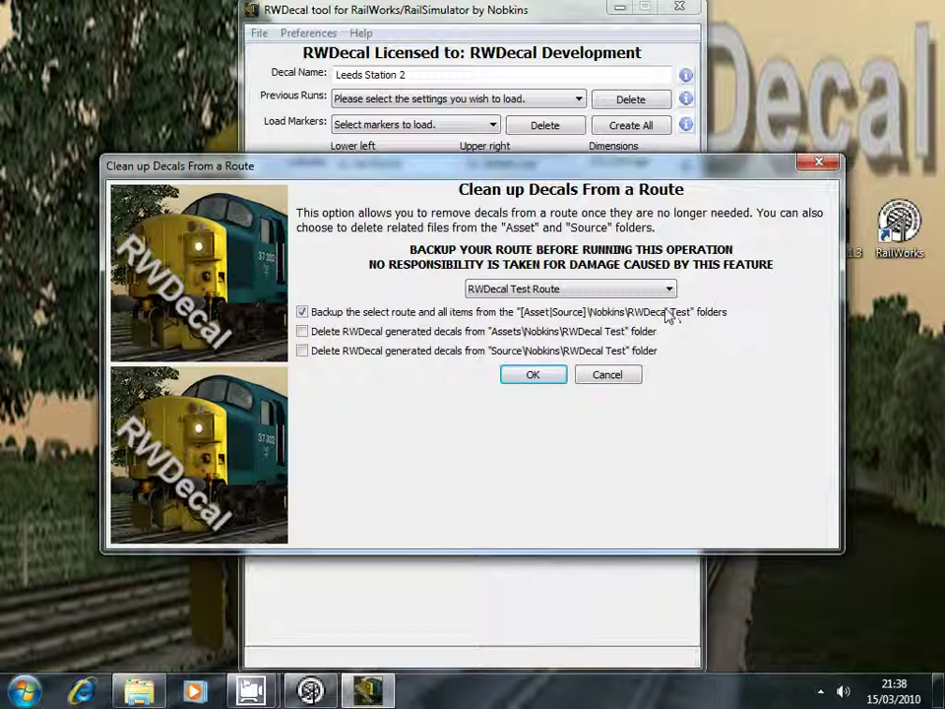
left_click(303, 332)
left_click(303, 352)
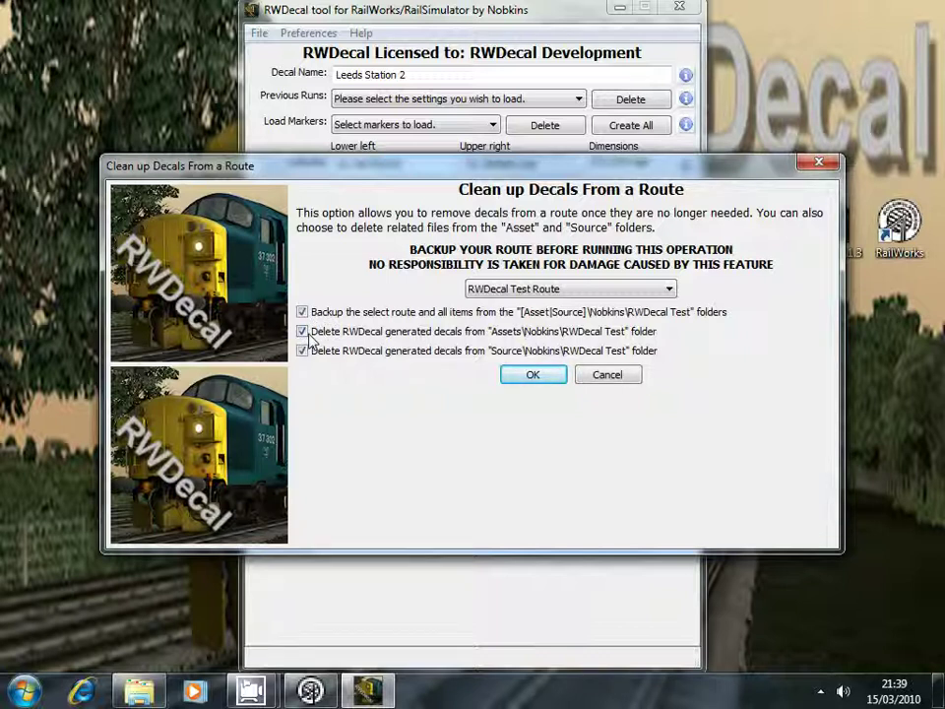
- Run the decal cleanup, accept that only decal chunks are removed, and dismiss the completion report
left_click(532, 377)
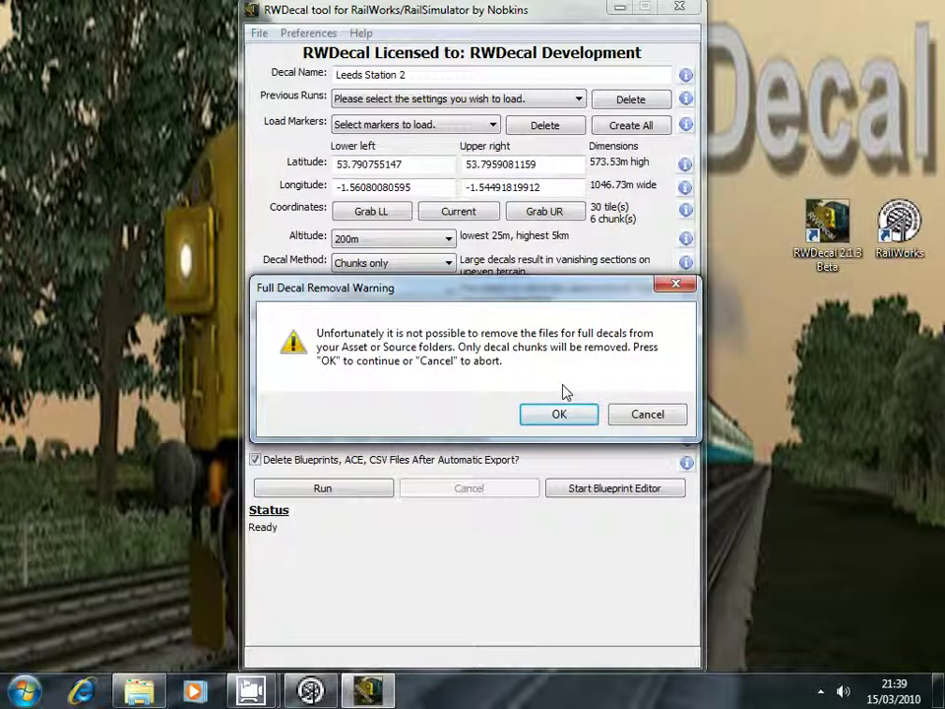
left_click(559, 415)
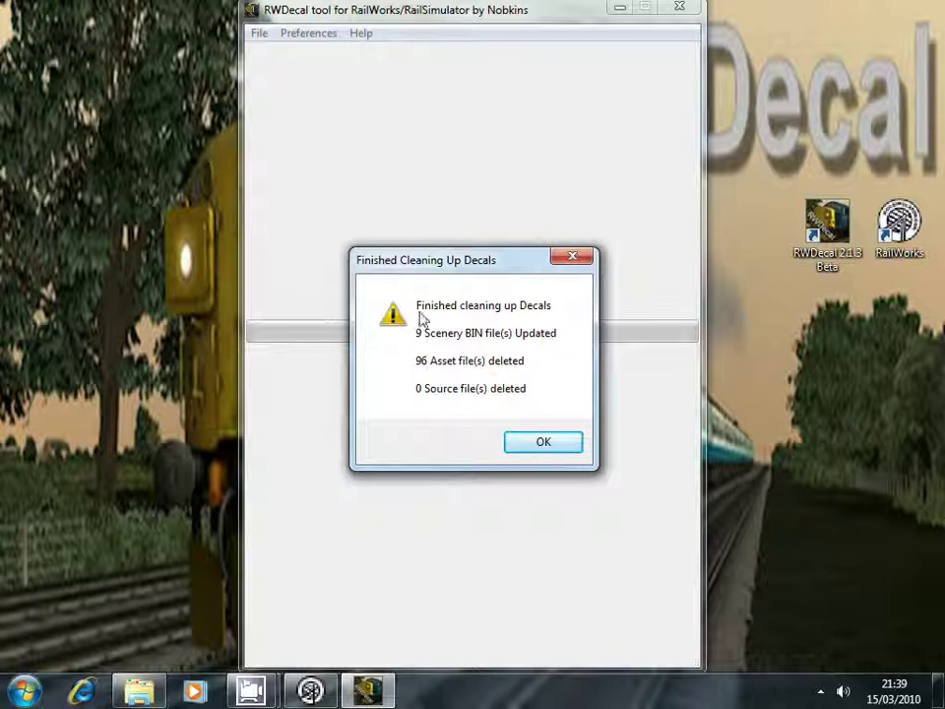
left_click(540, 448)
- Open the RWDecal backups folder and reposition its window to view the backup archives
left_click(259, 36)
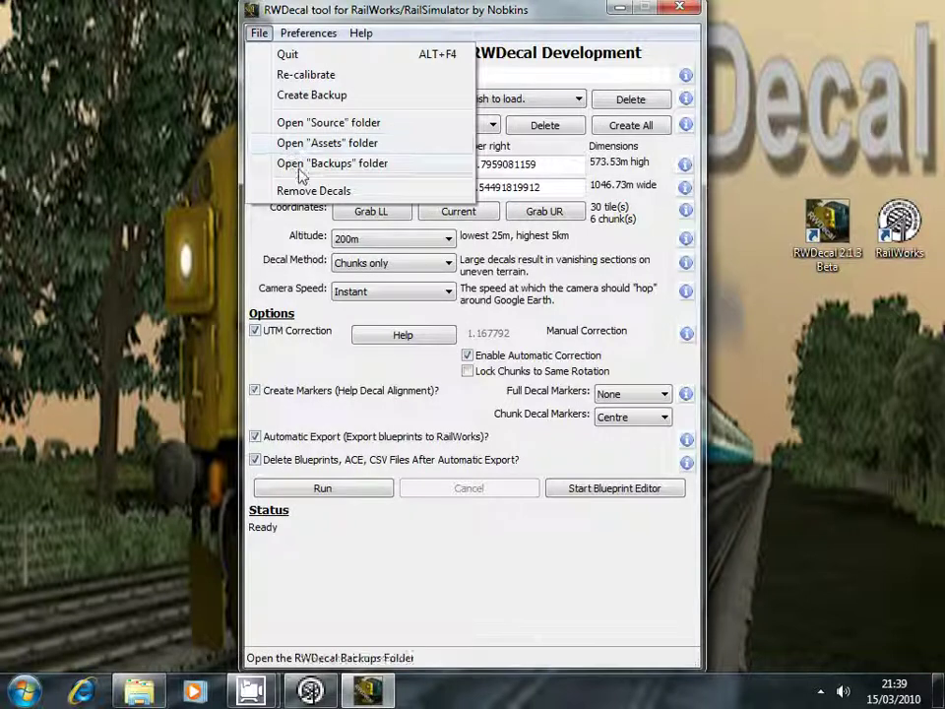
left_click(303, 165)
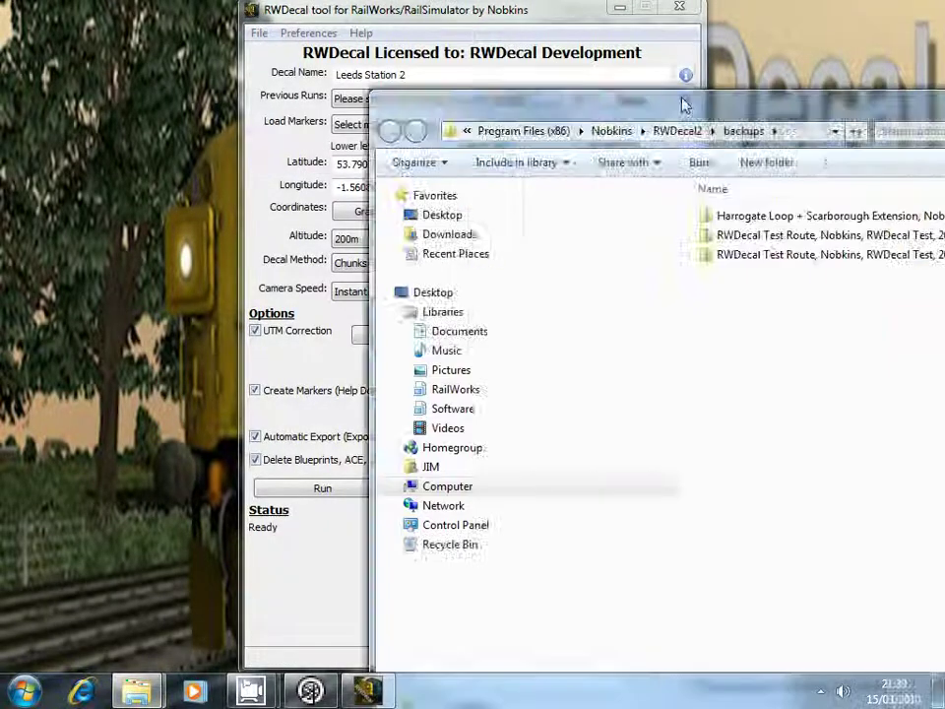
left_click_drag(684, 104, 511, 33)
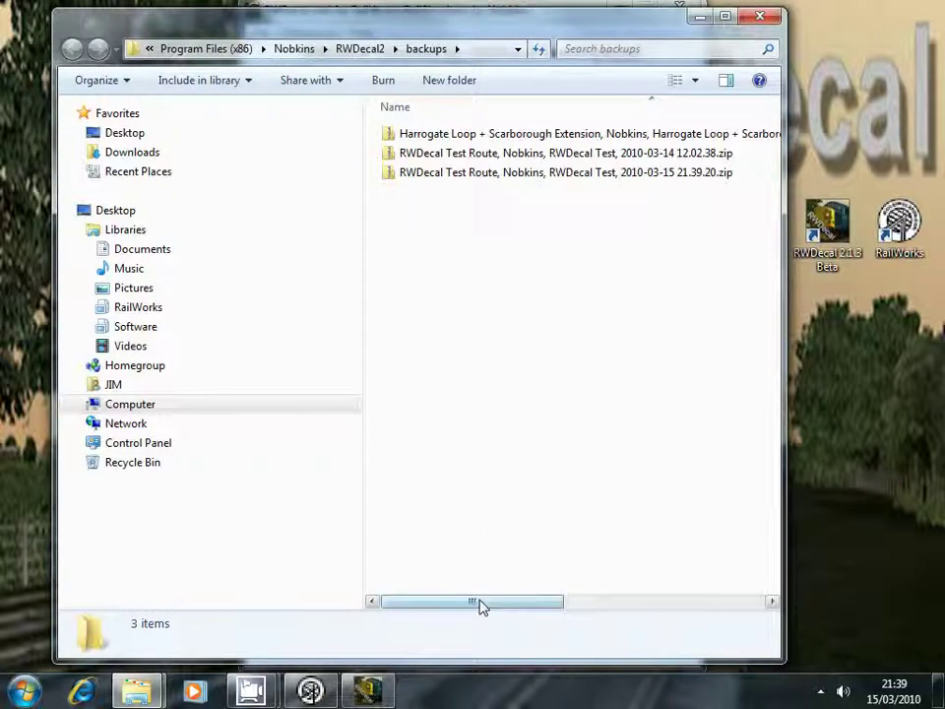
- Open the RWDecal Test Route backup archive dated 2010-03-15 21.39.20, inspect its Assets and Content folders, and close the file window
mouse_move(483, 602)
left_mouse_down()
mouse_move(500, 612)
mouse_move(491, 617)
left_mouse_up()
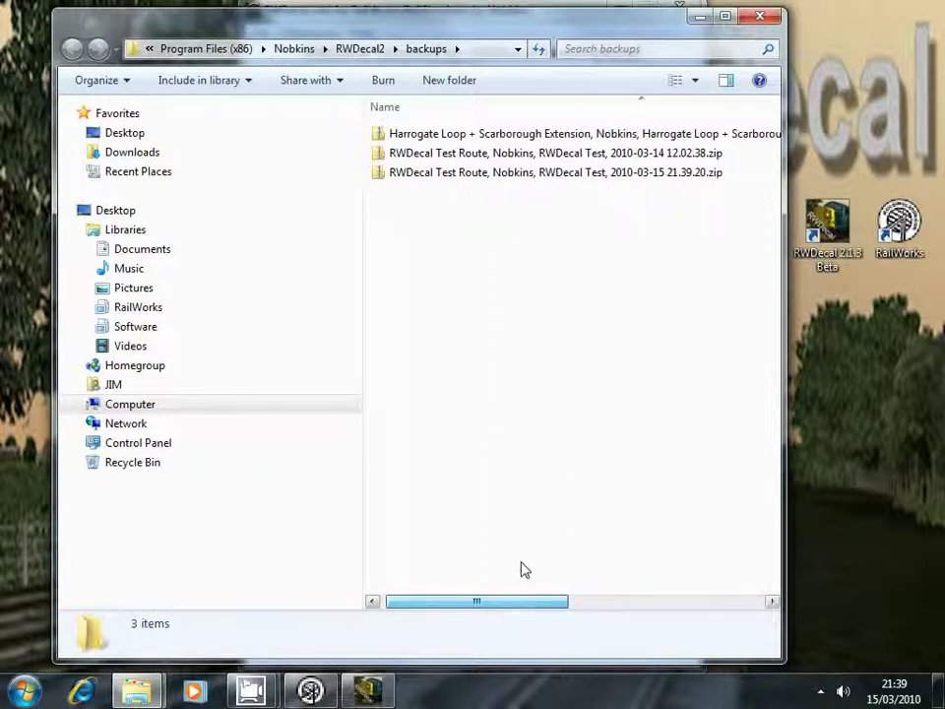
left_click(634, 174)
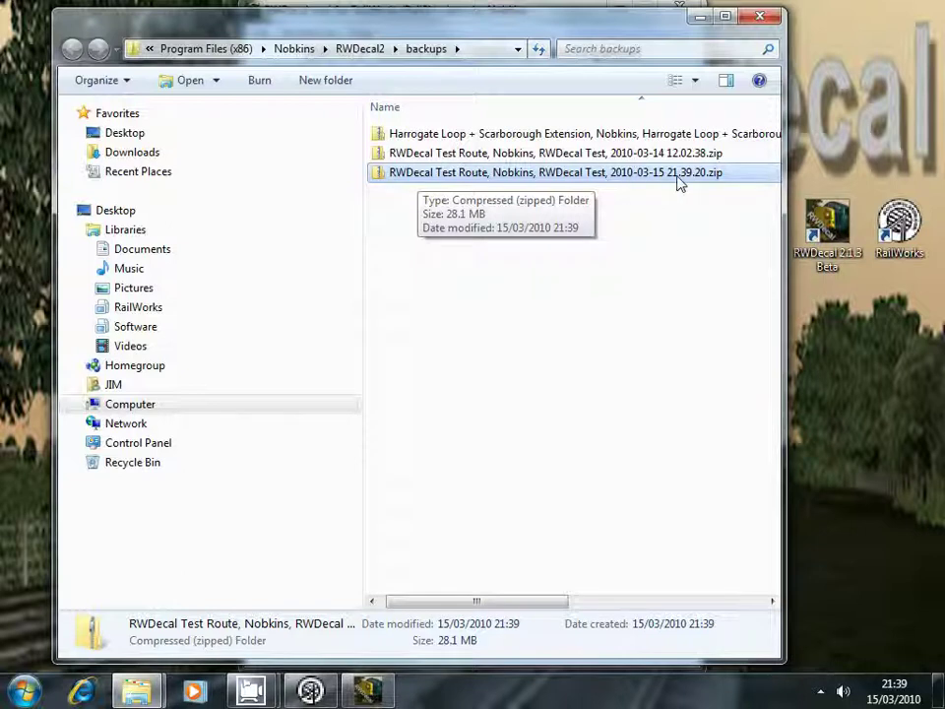
double_click(575, 177)
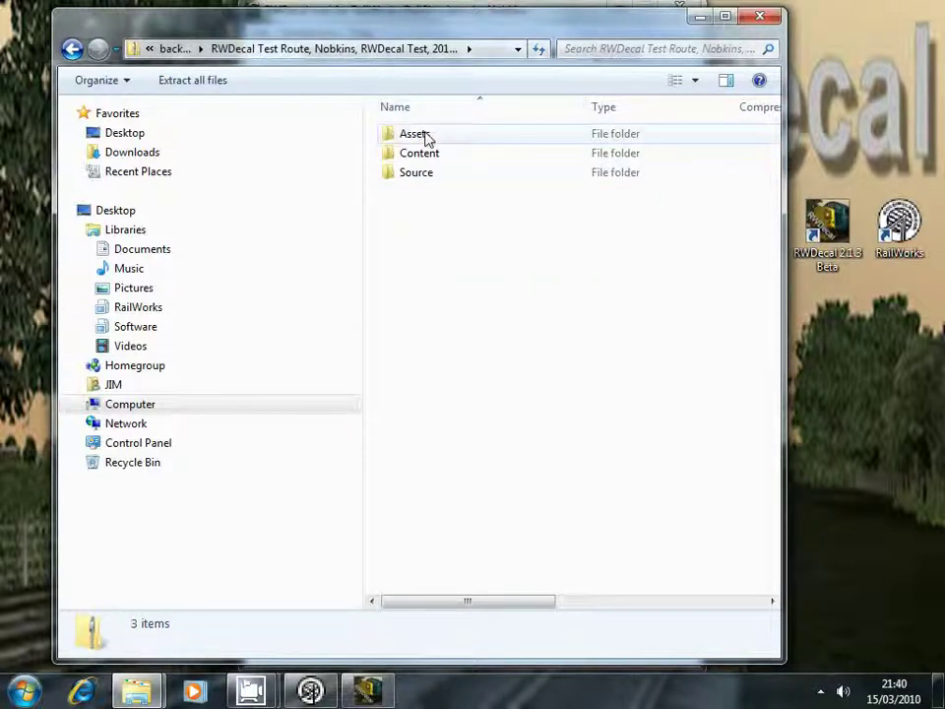
double_click(416, 154)
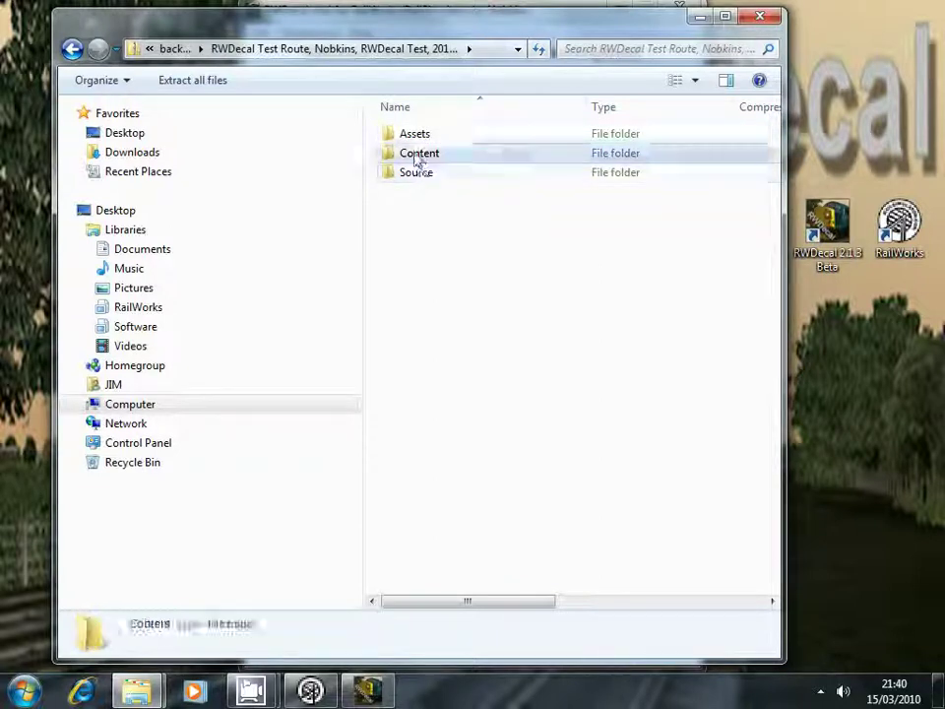
double_click(414, 136)
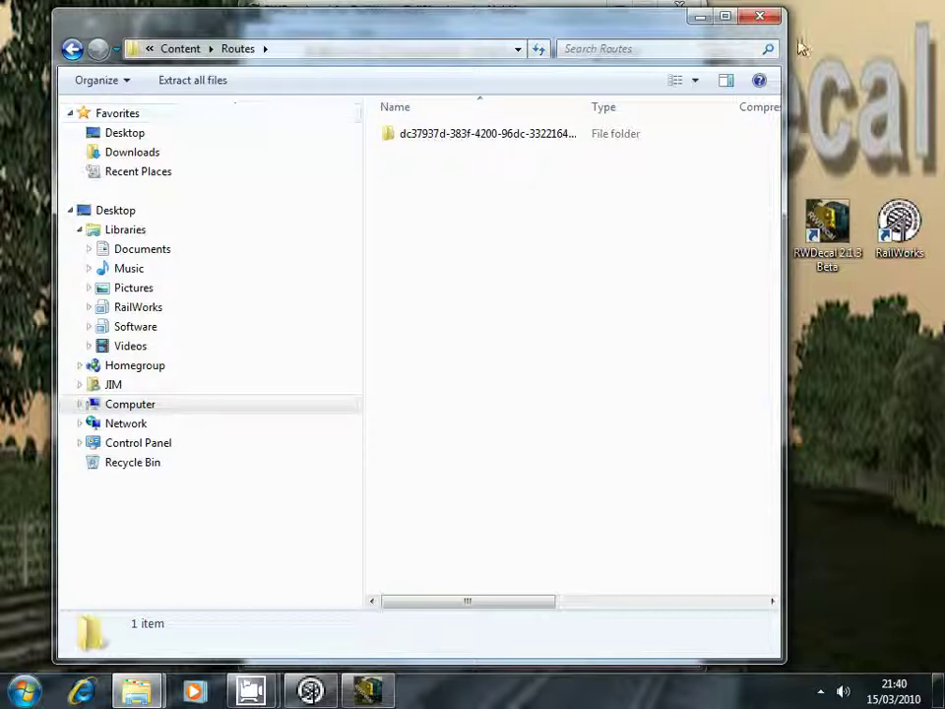
left_click(763, 18)
- Switch to the RailWorks launcher, start the game, and load RWDecal Test Route through the Scenario mode
left_click(311, 689)
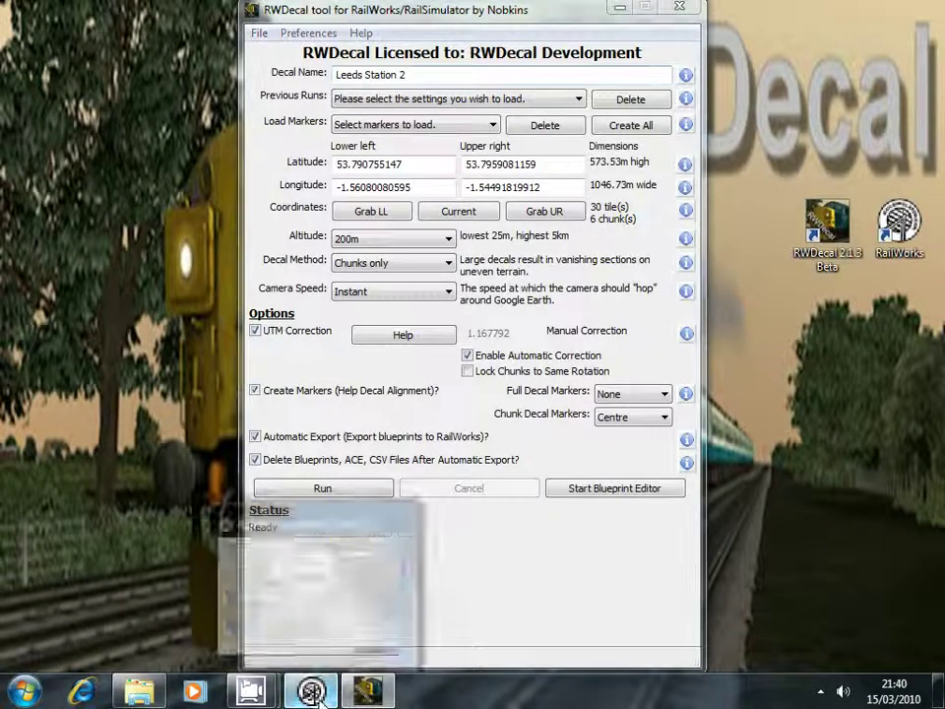
left_click(744, 630)
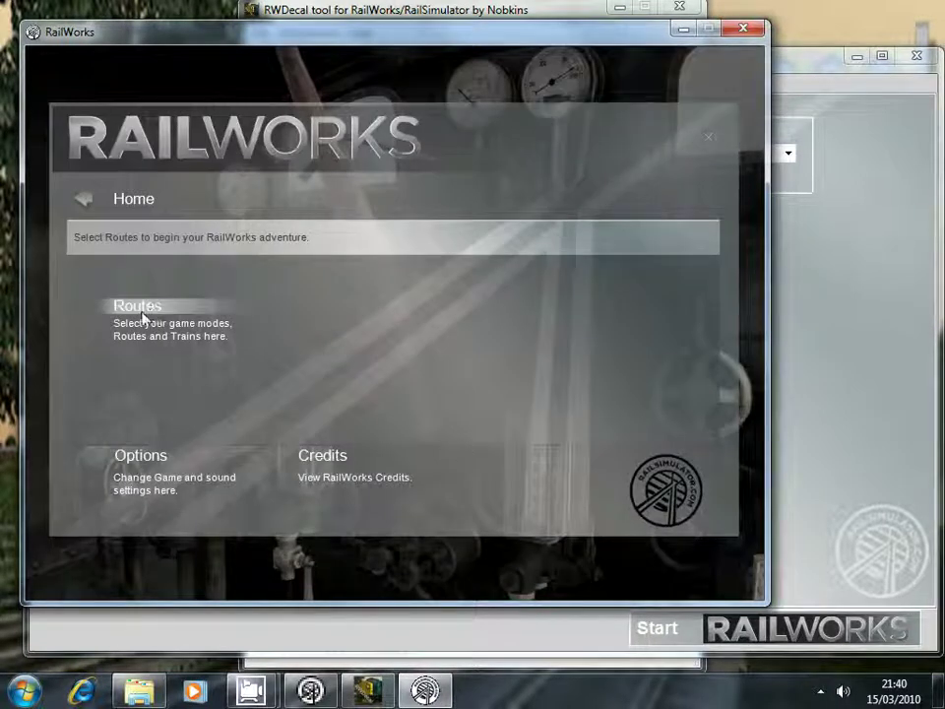
left_click(143, 317)
scroll(197, 365, "down", 1)
left_click(180, 423)
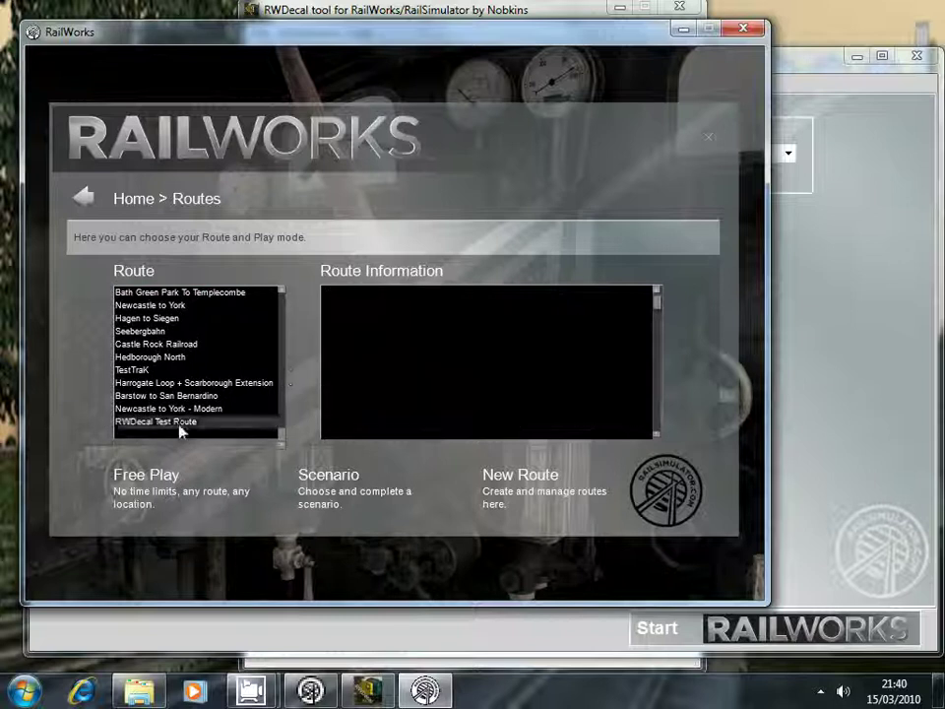
left_click(328, 485)
left_click(335, 484)
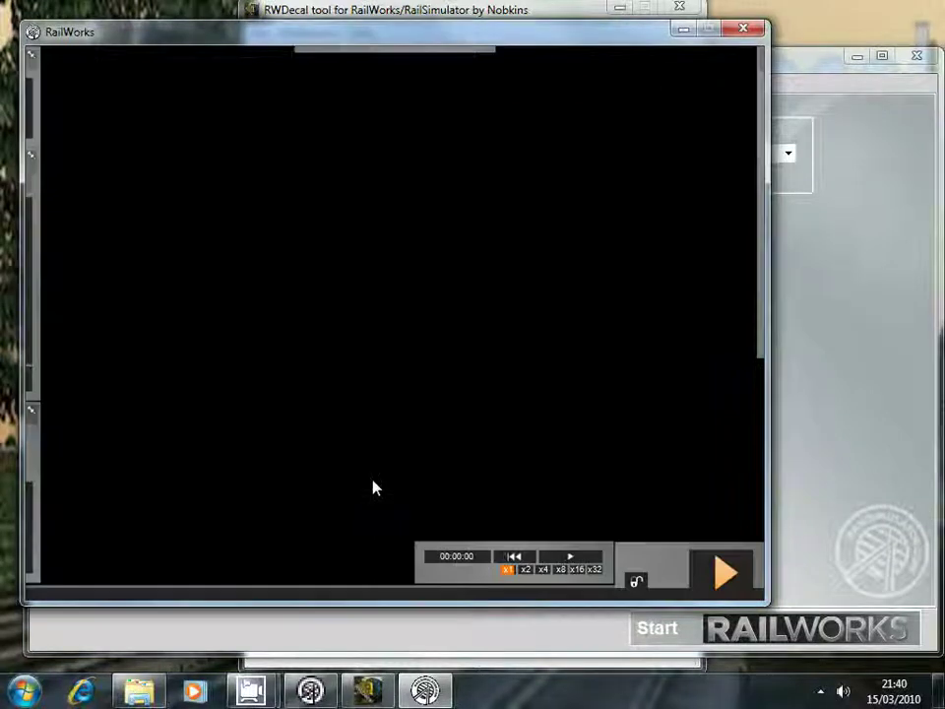
- Examine the terrain around the track, trees and housing estate from several angles for any remaining decals
key("Down")
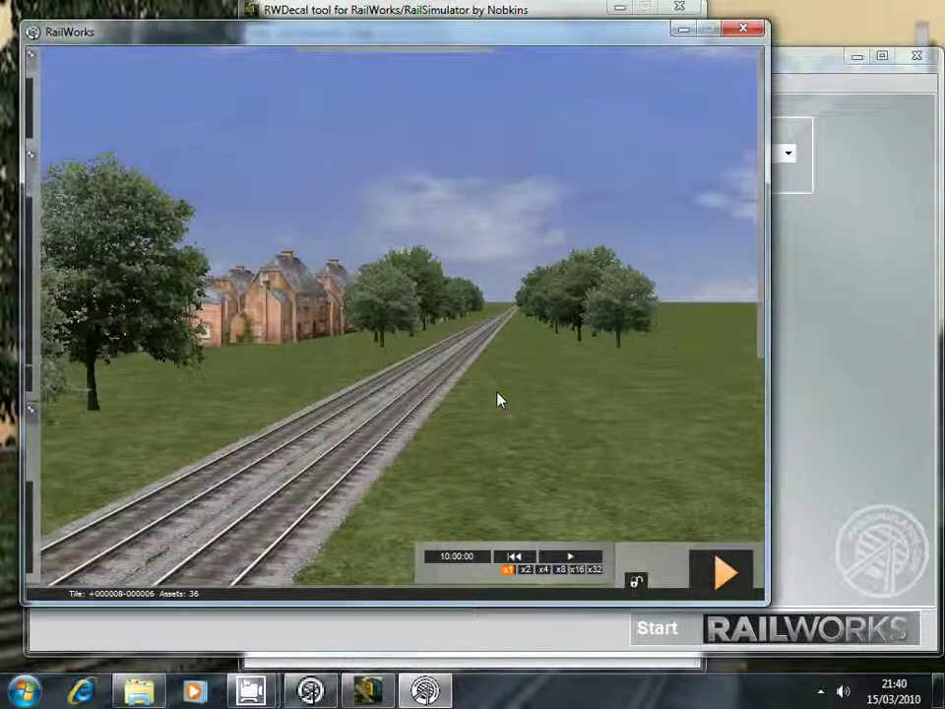
mouse_move(497, 400)
left_mouse_down()
mouse_move(456, 403)
mouse_move(498, 399)
left_mouse_up()
key("Down")
scroll(499, 400, "up", 10)
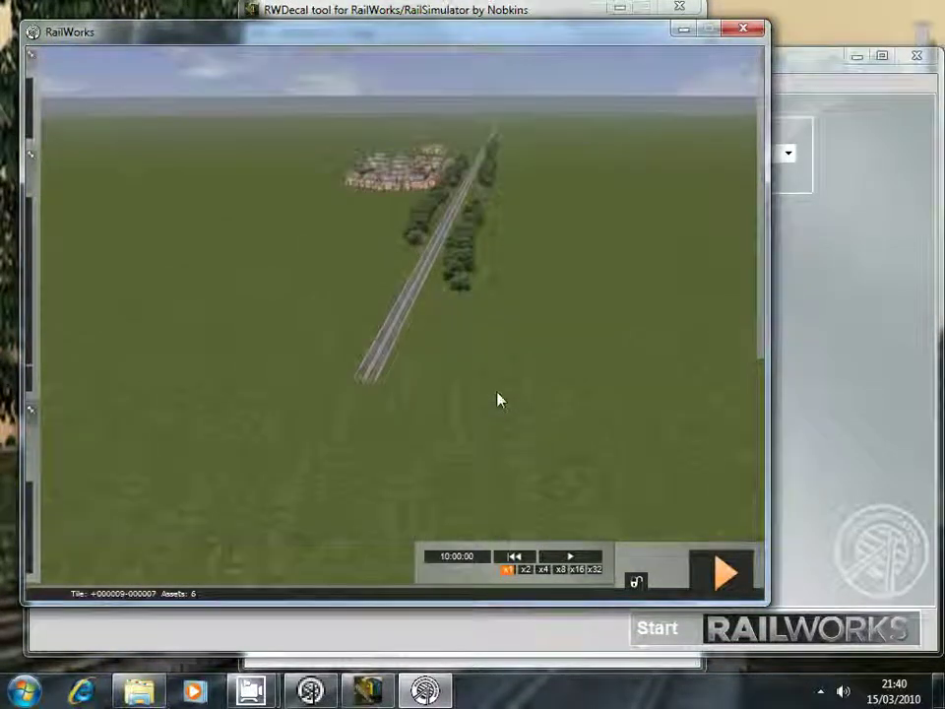
scroll(498, 400, "down", 8)
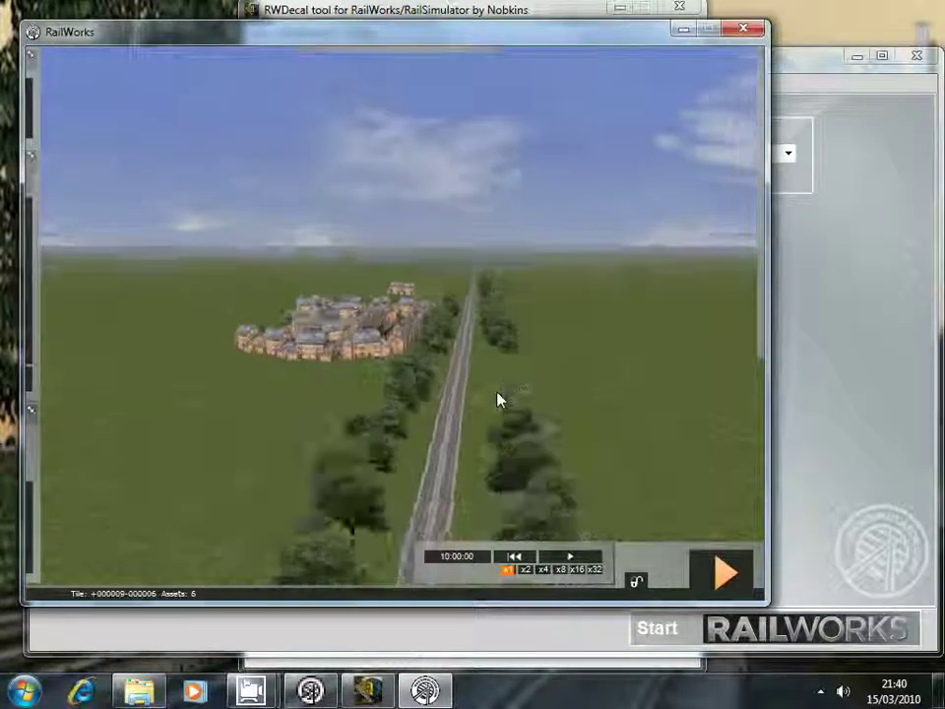
key("Left")
scroll(500, 400, "up", 8)
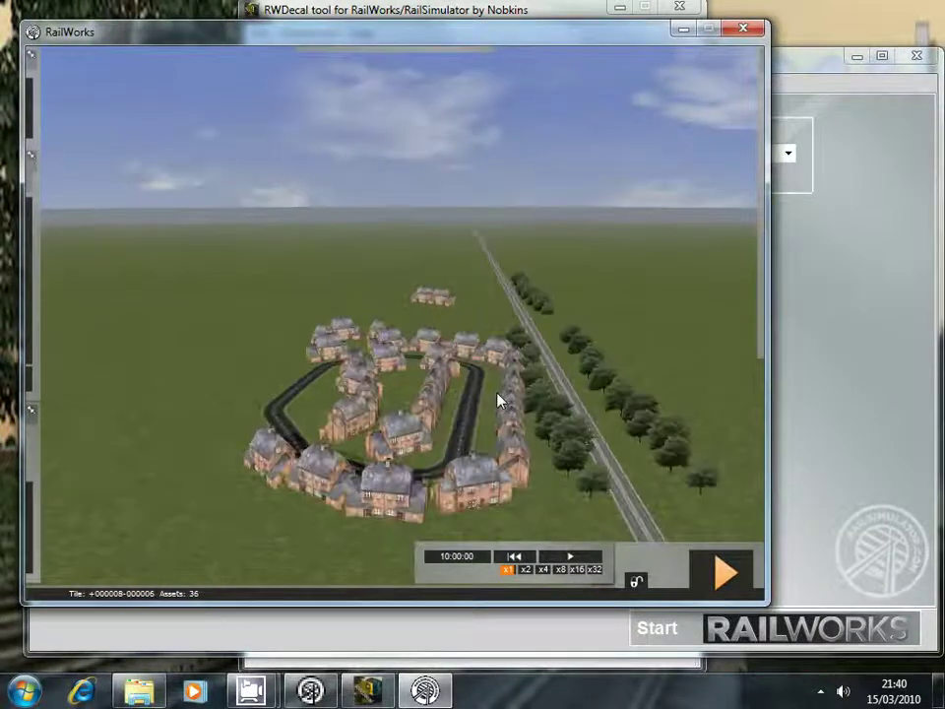
scroll(499, 400, "down", 8)
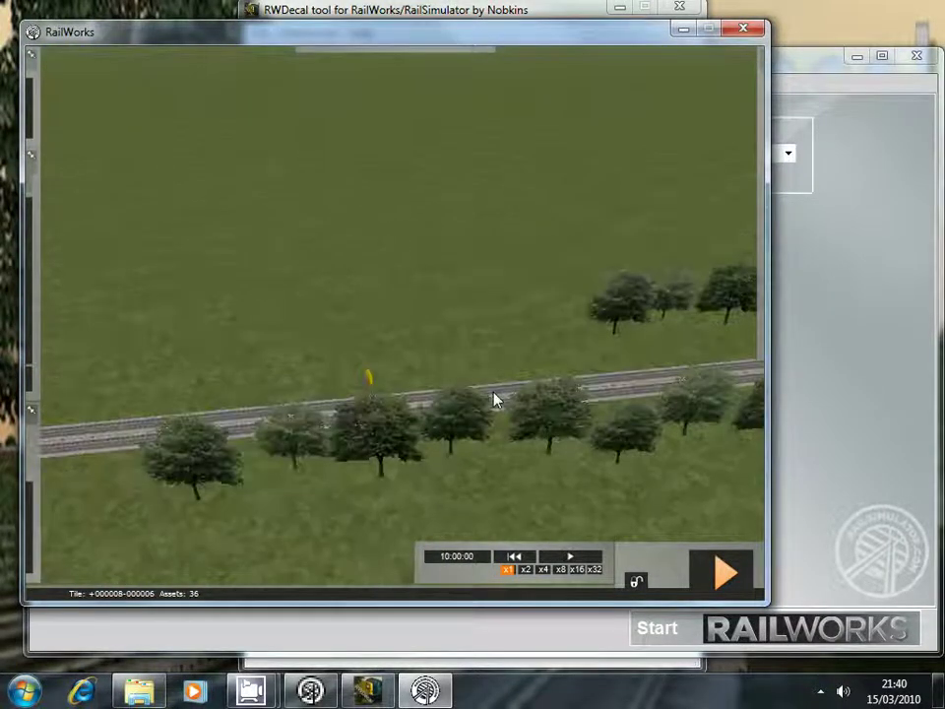
key("Left")
key("Left")
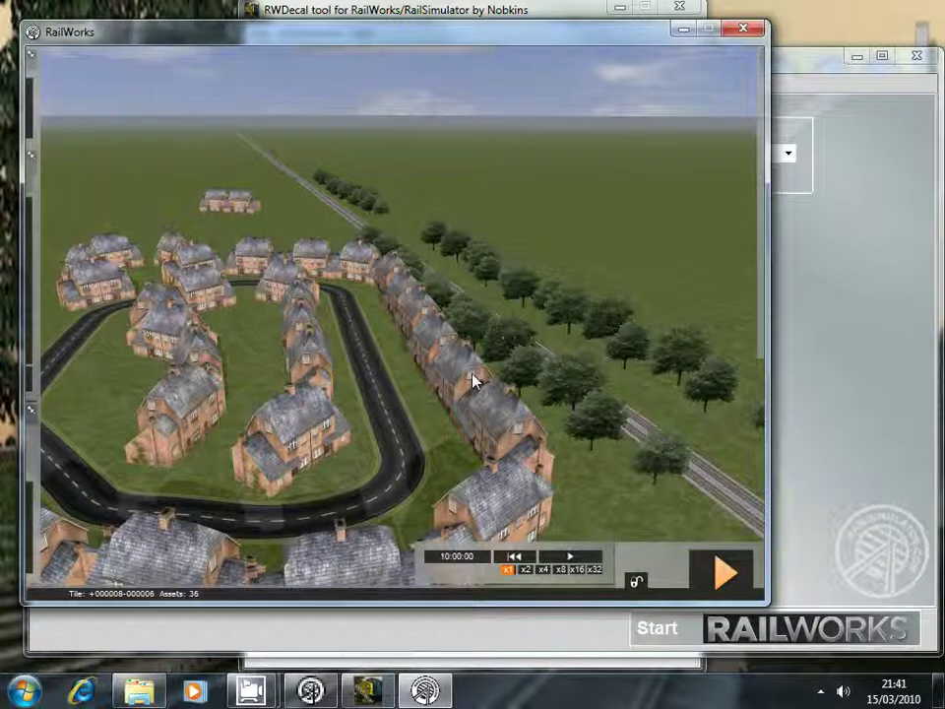
scroll(473, 382, "down", 5)
key("Right")
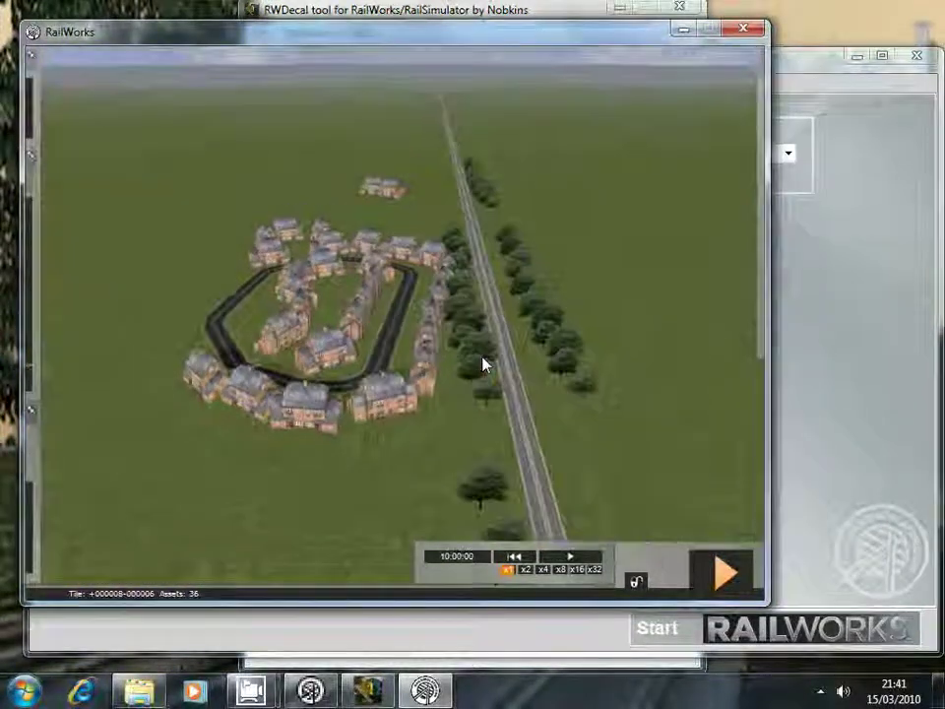
key("Up")
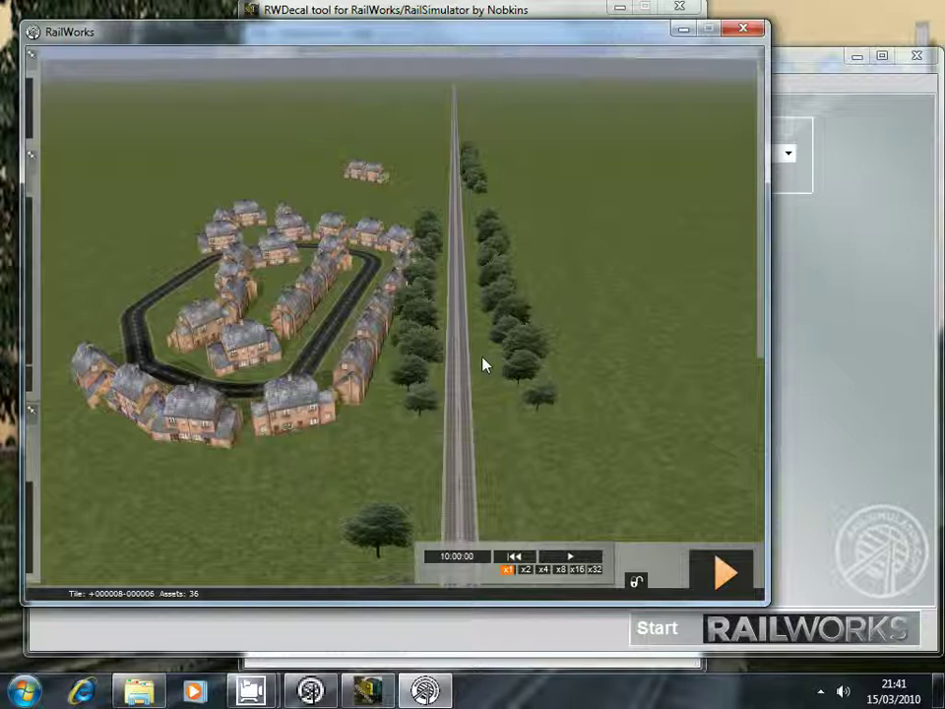
scroll(483, 364, "up", 4)
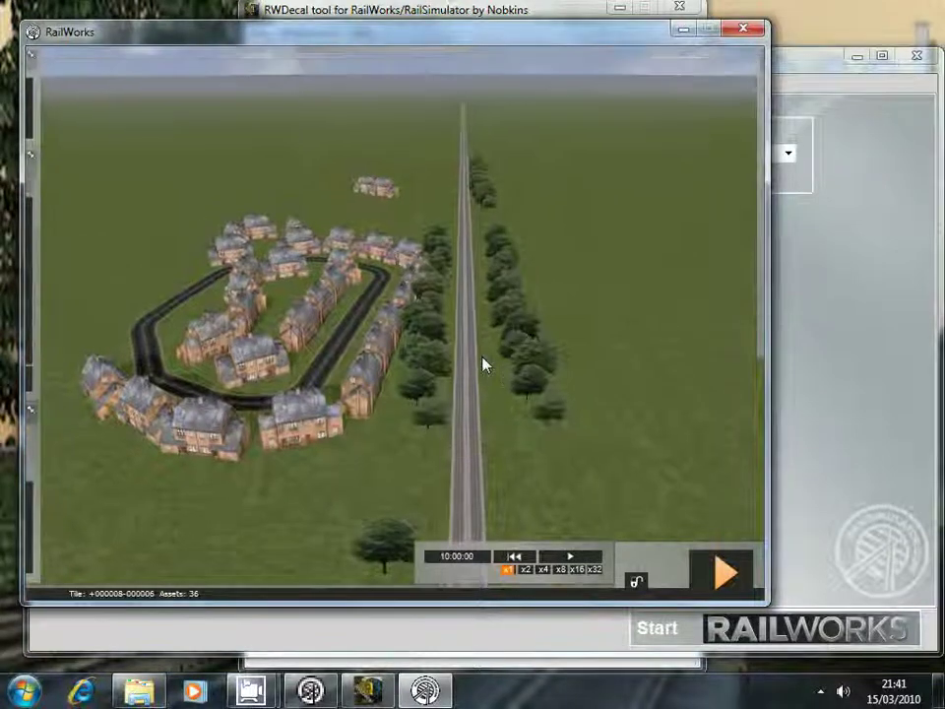
right_click(482, 364)
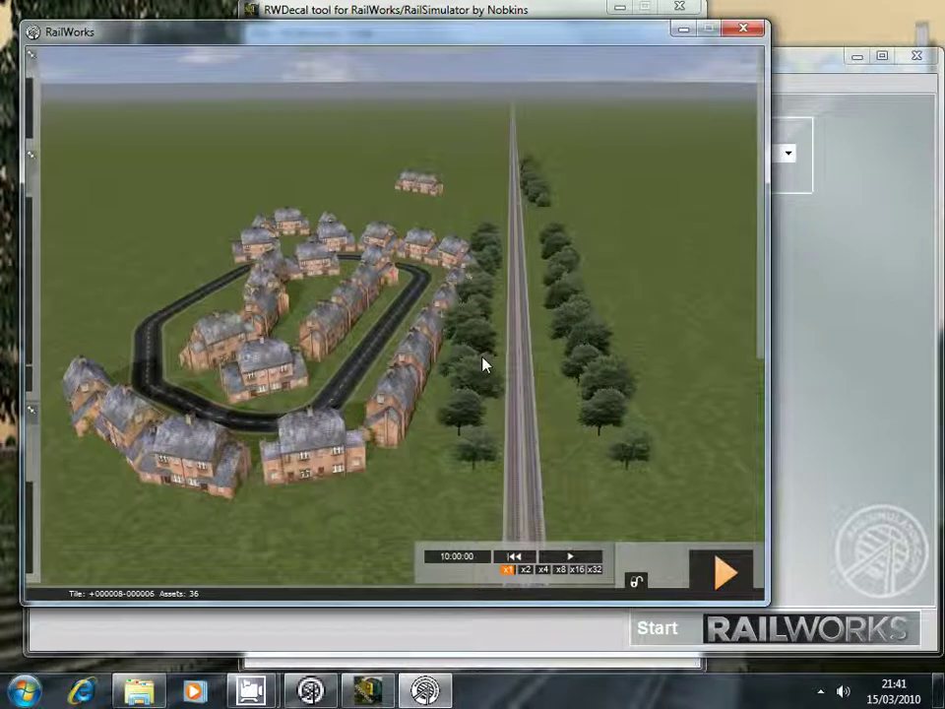
right_click(483, 365)
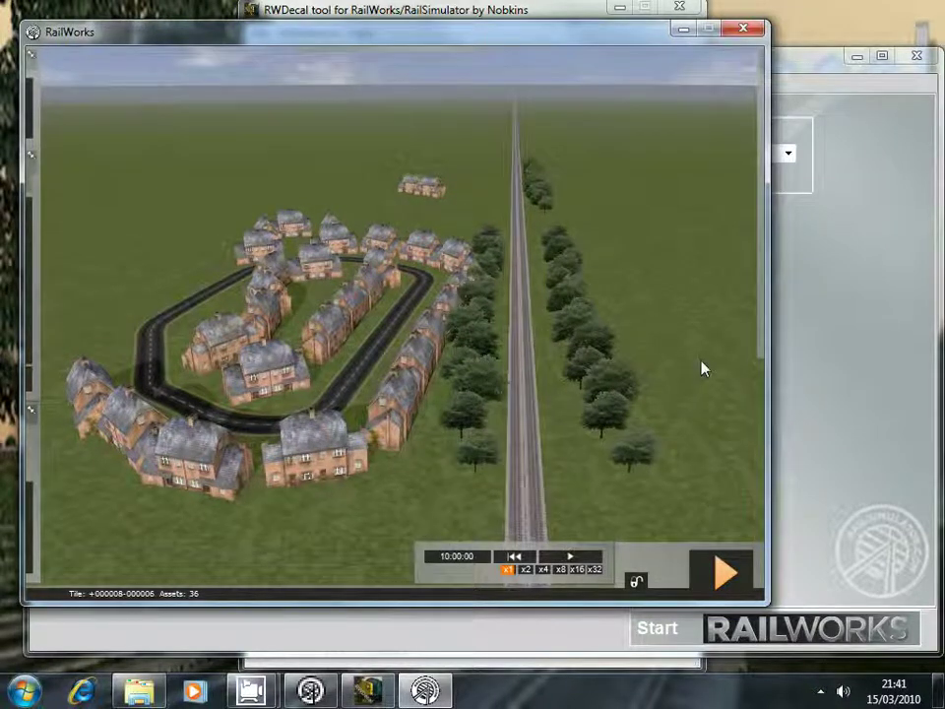